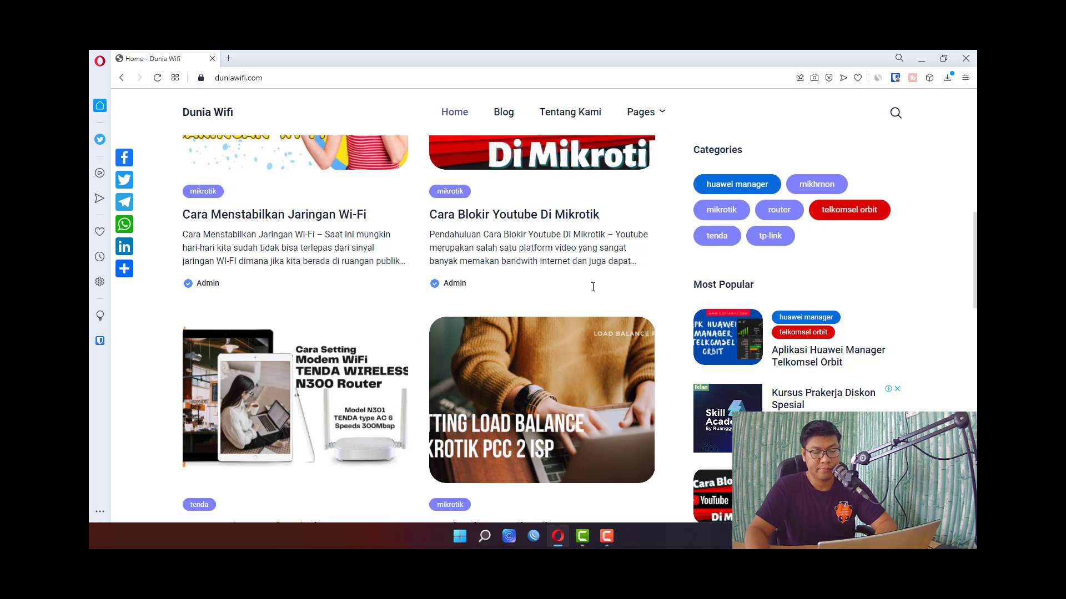
- Switch to WinBox, filter the managed routers to the MAS group, and connect to MID-Mustika-Wanasari-PKU
left_click(533, 536)
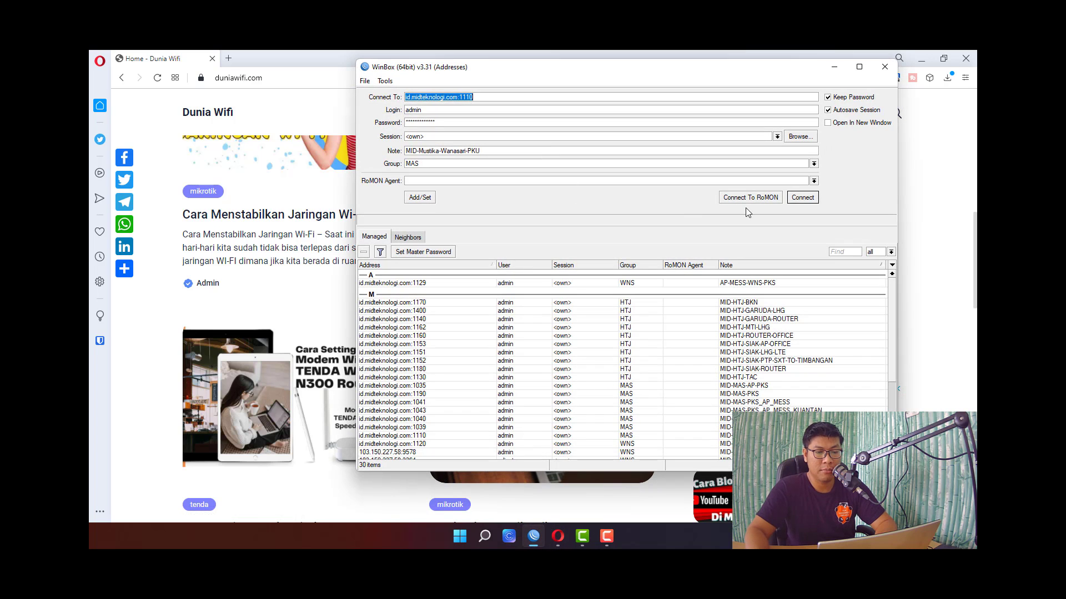
left_click(891, 251)
left_click(877, 280)
left_click(780, 292)
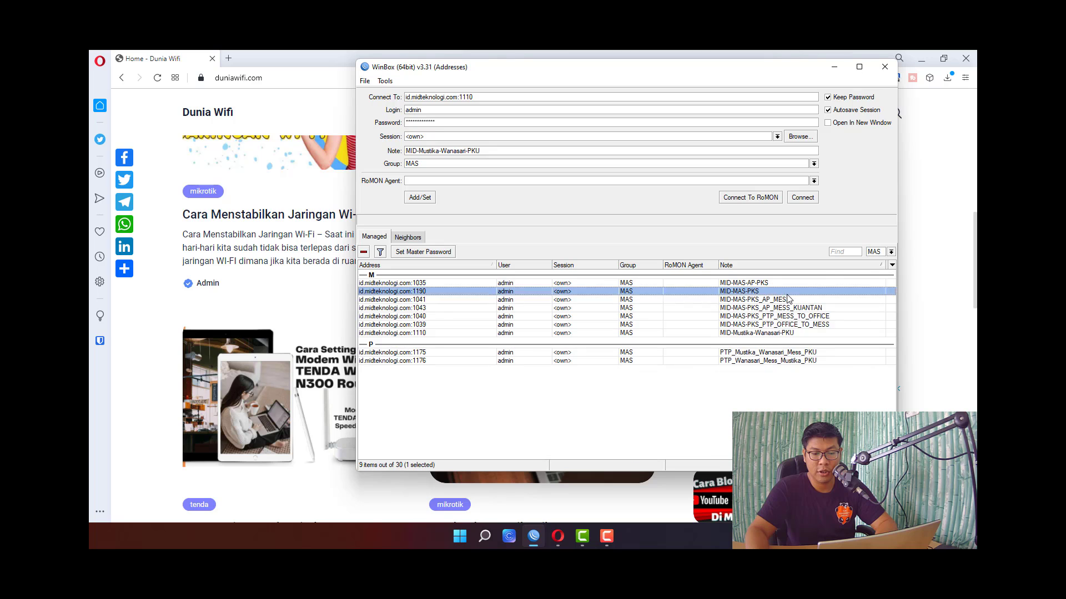
key("Down")
key("Down")
key("Down")
key("Down")
key("Down")
key("Return")
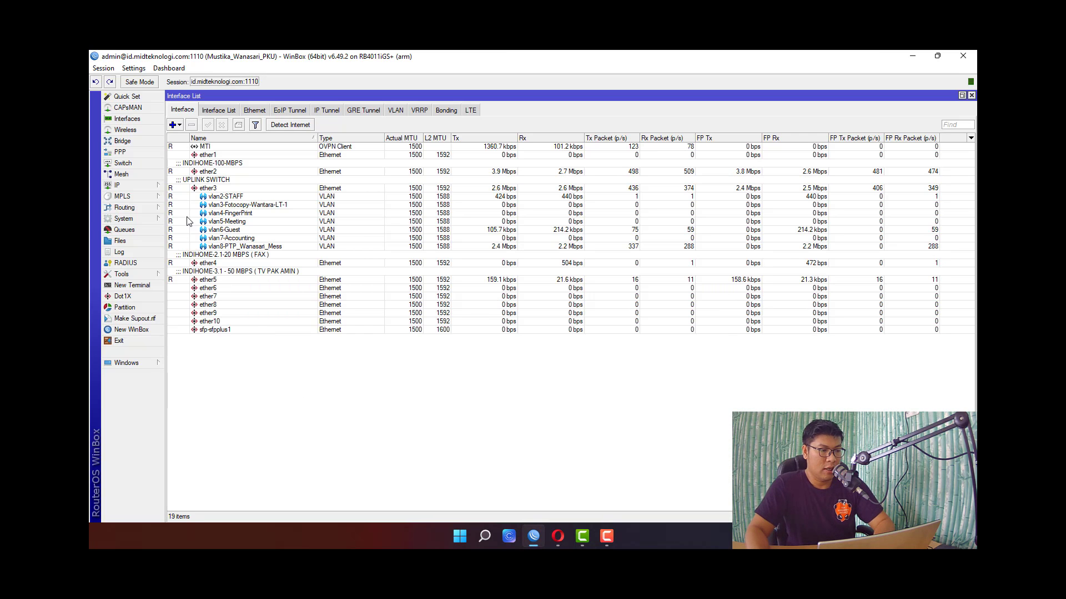
- Show the firewall address lists and inspect the 192.168.0.0/16 entry of the lokal list without changing it
left_click(151, 188)
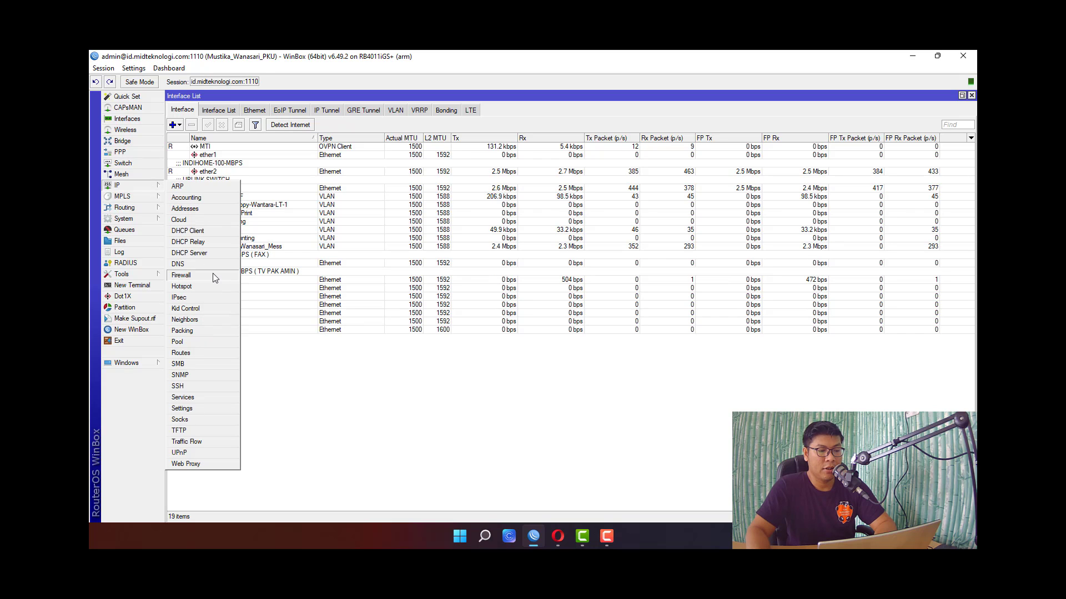
left_click(213, 275)
left_click(377, 110)
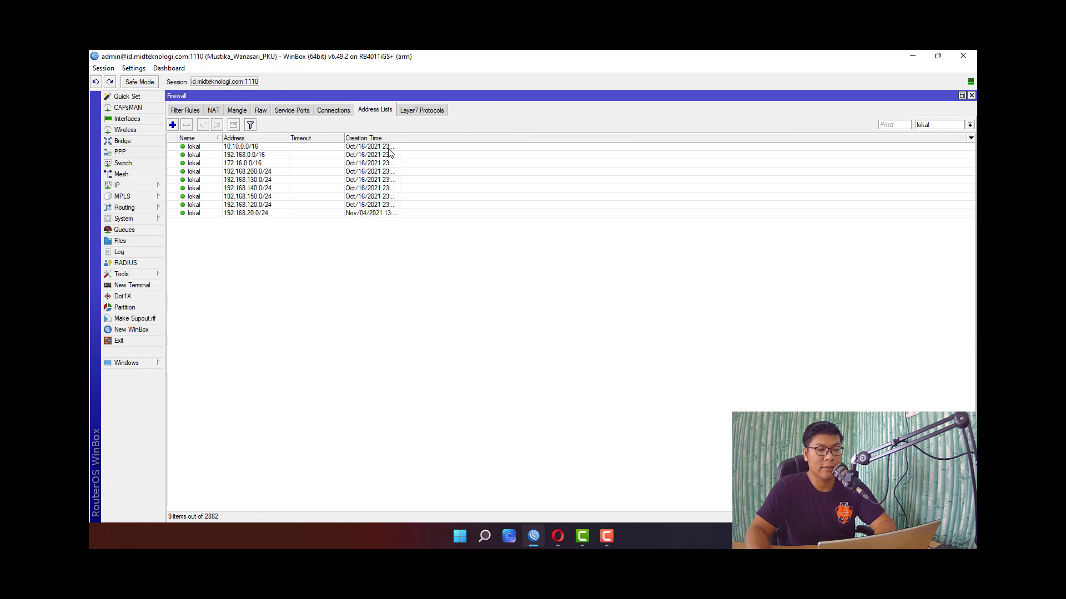
left_click(467, 163)
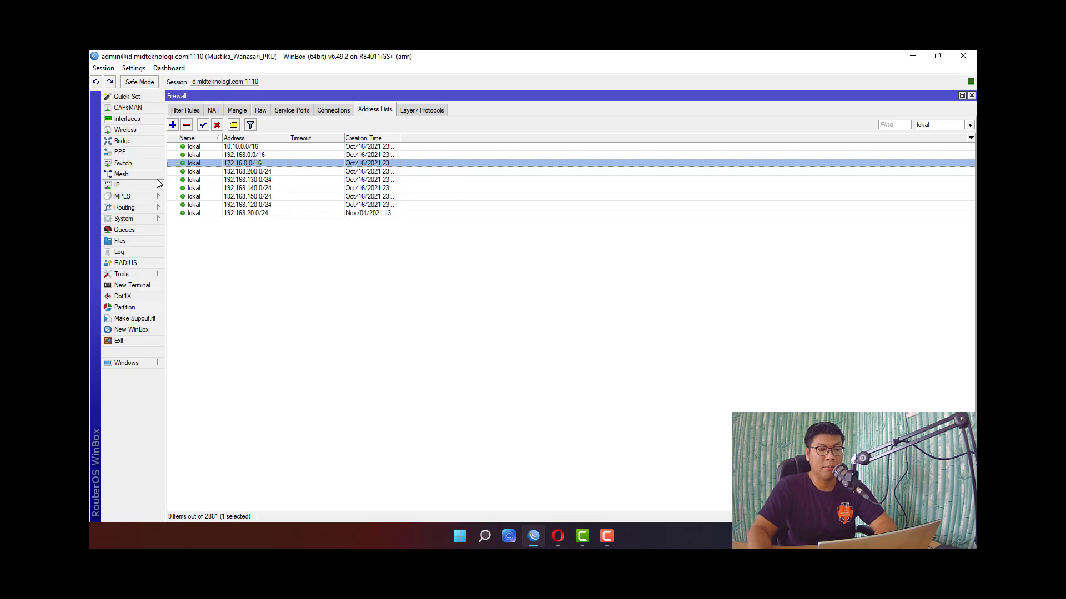
double_click(191, 155)
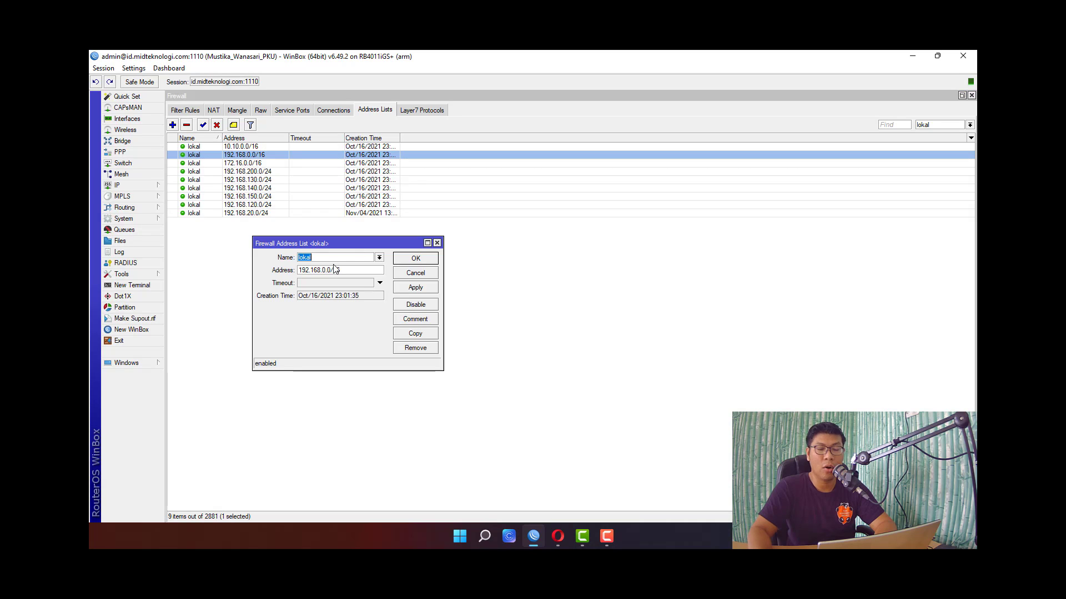
key("Escape")
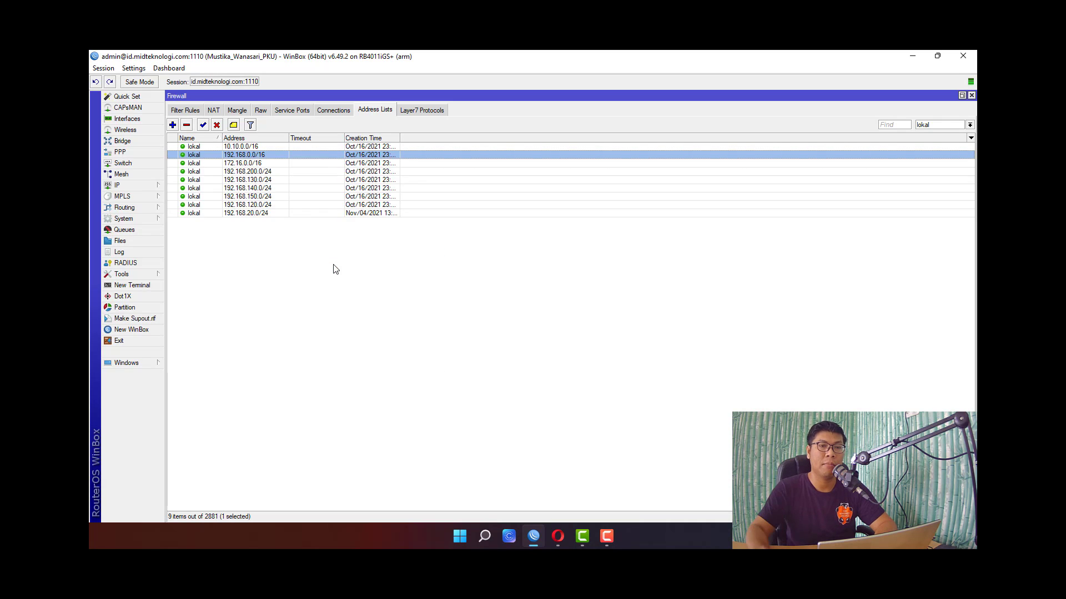
left_click(339, 277)
- Review the firewall's mangle rules and the grouped social media rules among its raw rules
left_click(236, 110)
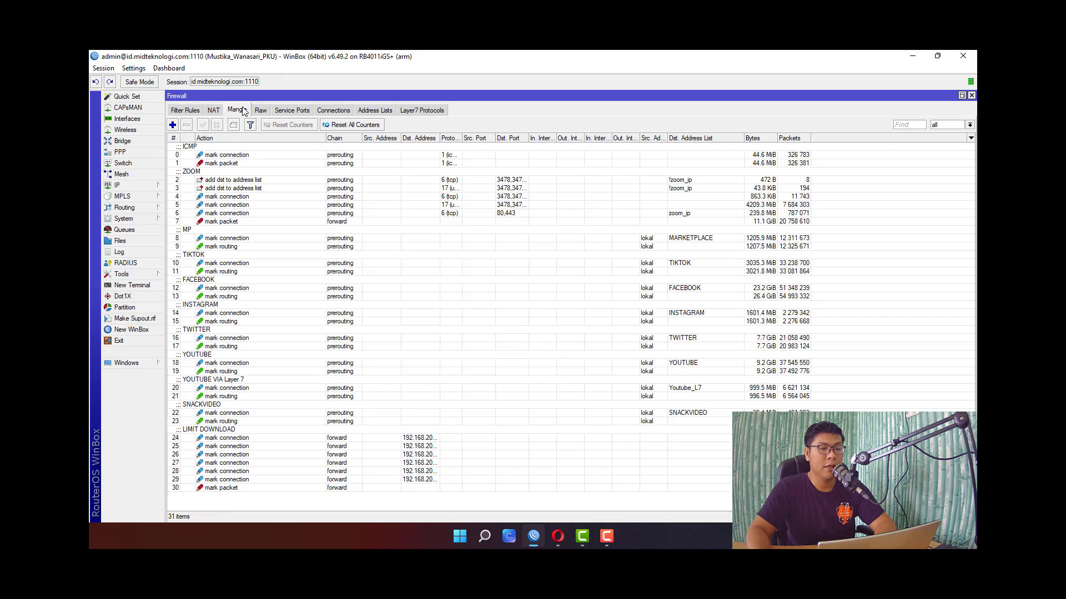
left_click(261, 110)
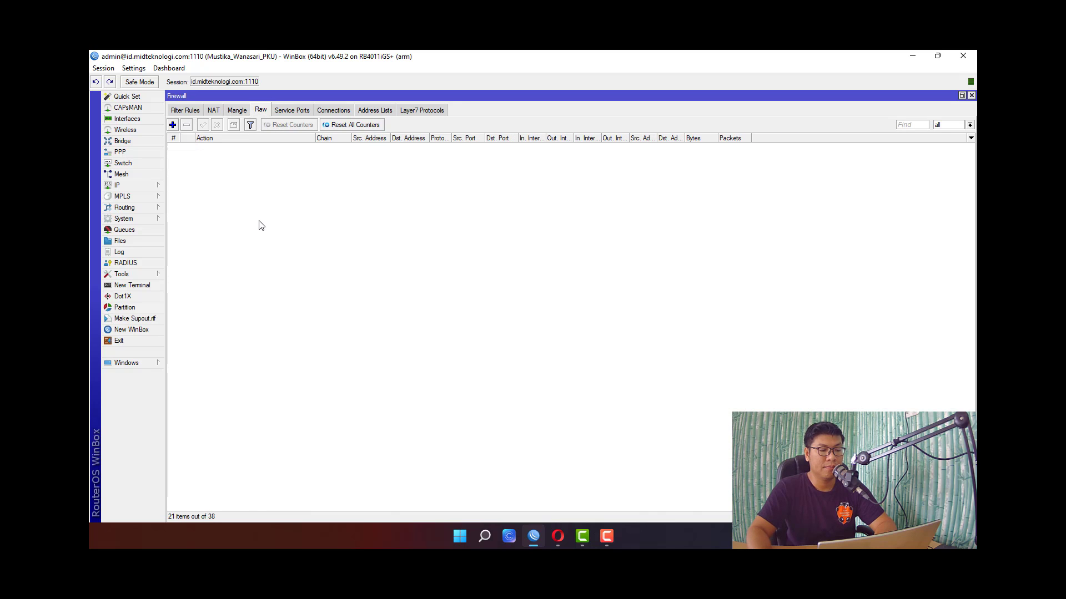
scroll(319, 308, "down", 1)
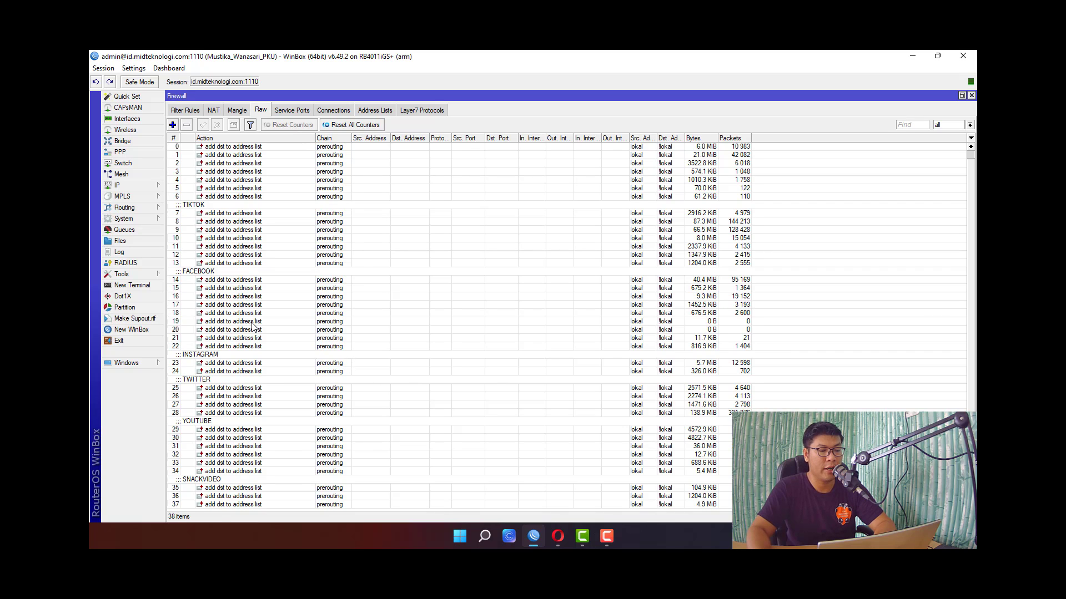
left_click(243, 281)
- Copy the content .youtube.com from the first YouTube raw rule into a new Notepad document and enlarge the text display
double_click(277, 429)
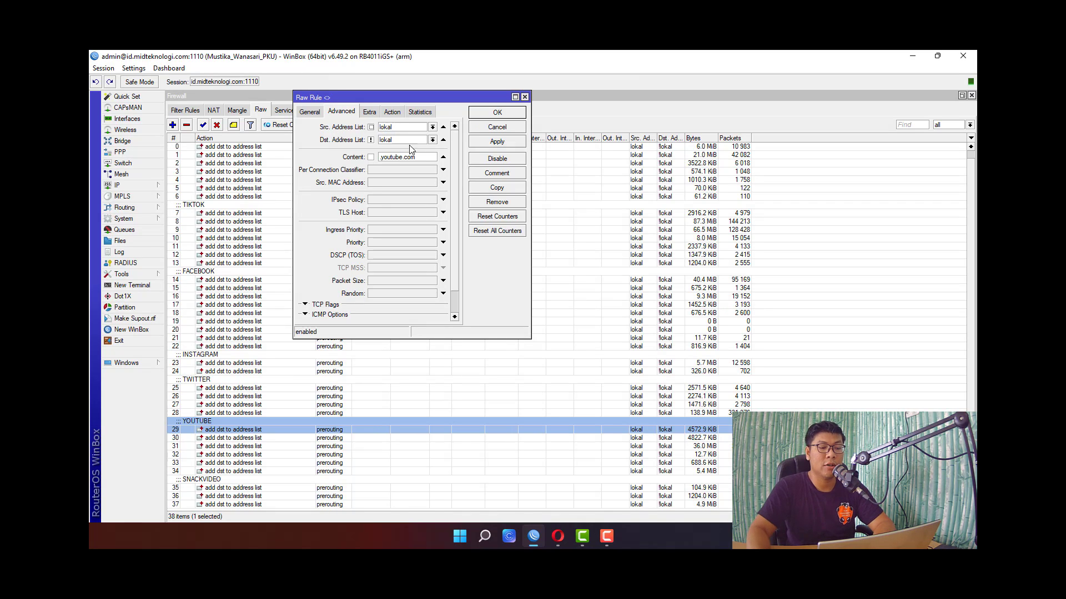
double_click(430, 157)
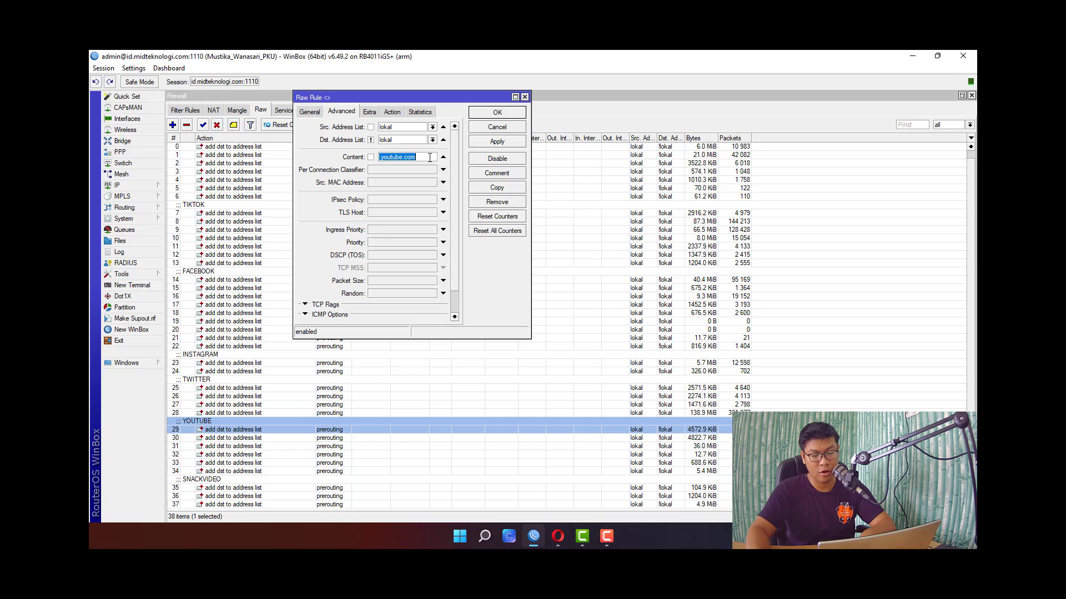
key("super+r")
type("notepad")
key("Down")
key("Return")
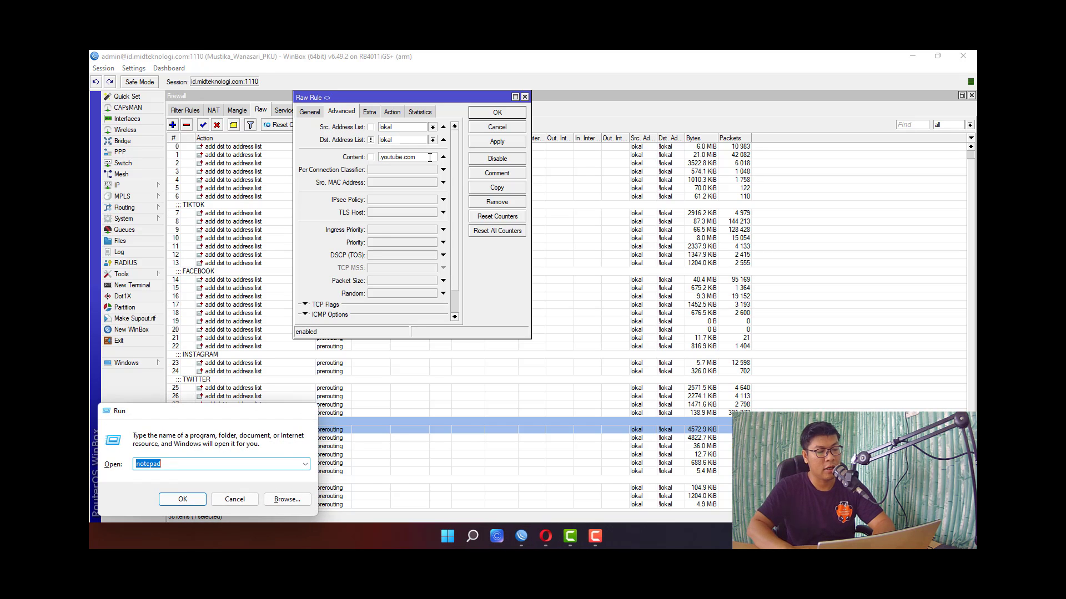
type(".youtube.com")
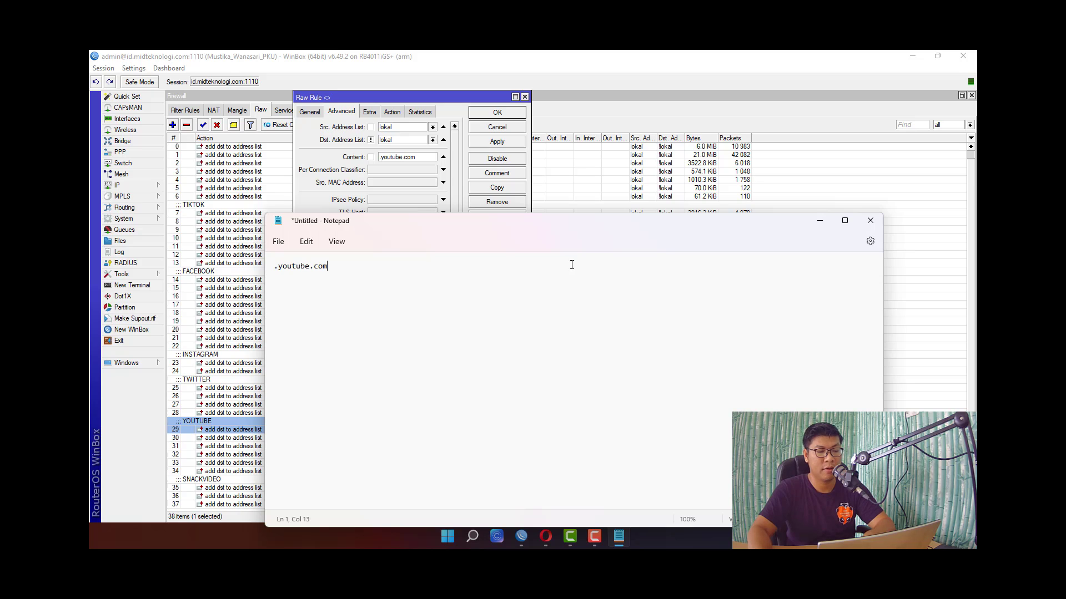
left_click_drag(671, 221, 734, 133)
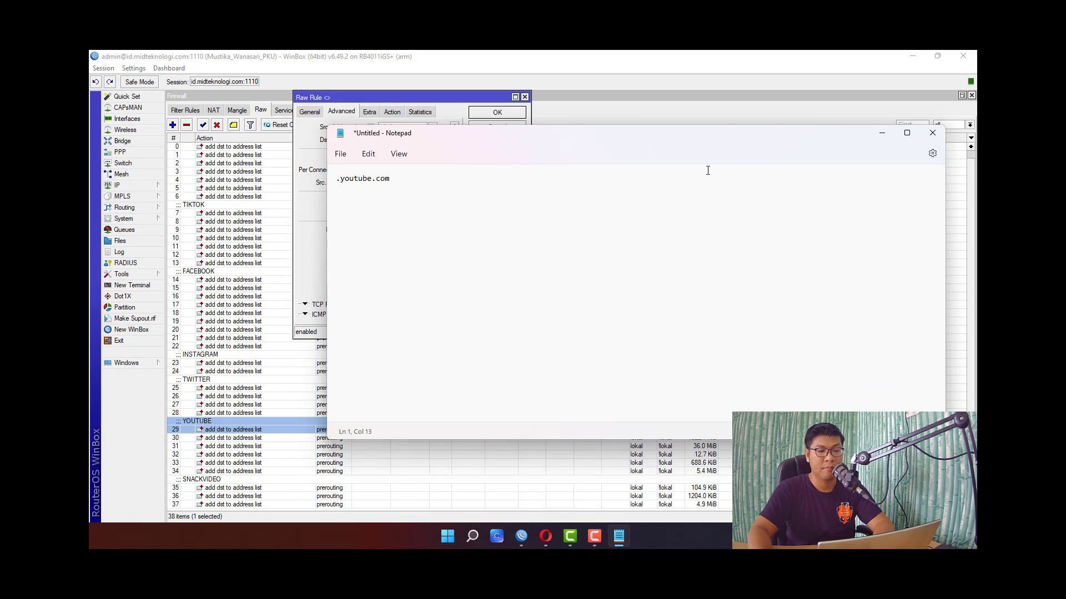
scroll(707, 170, "up", 10)
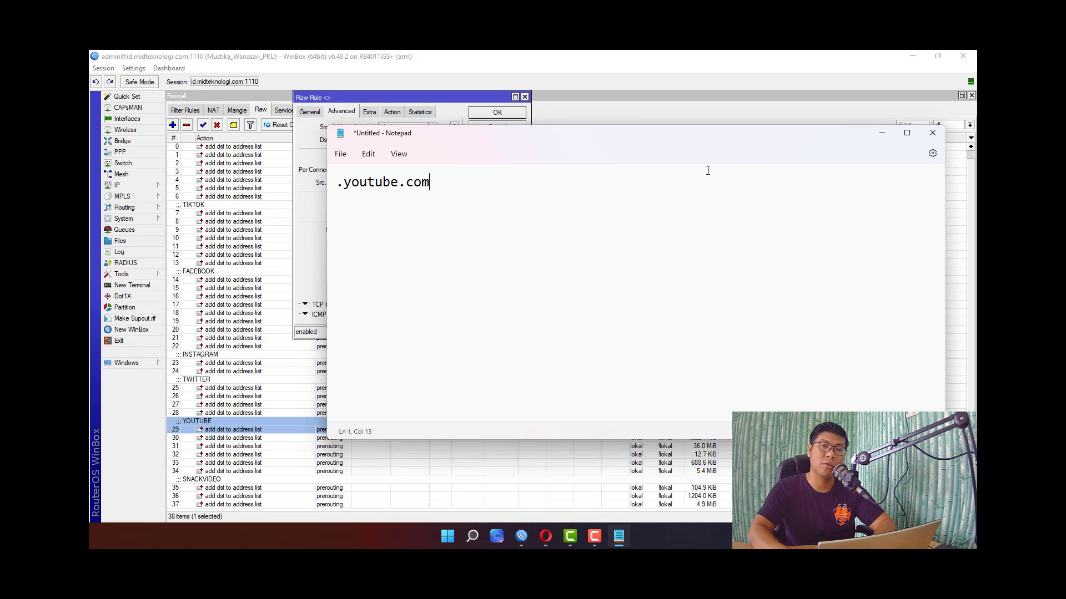
scroll(707, 170, "up", 2)
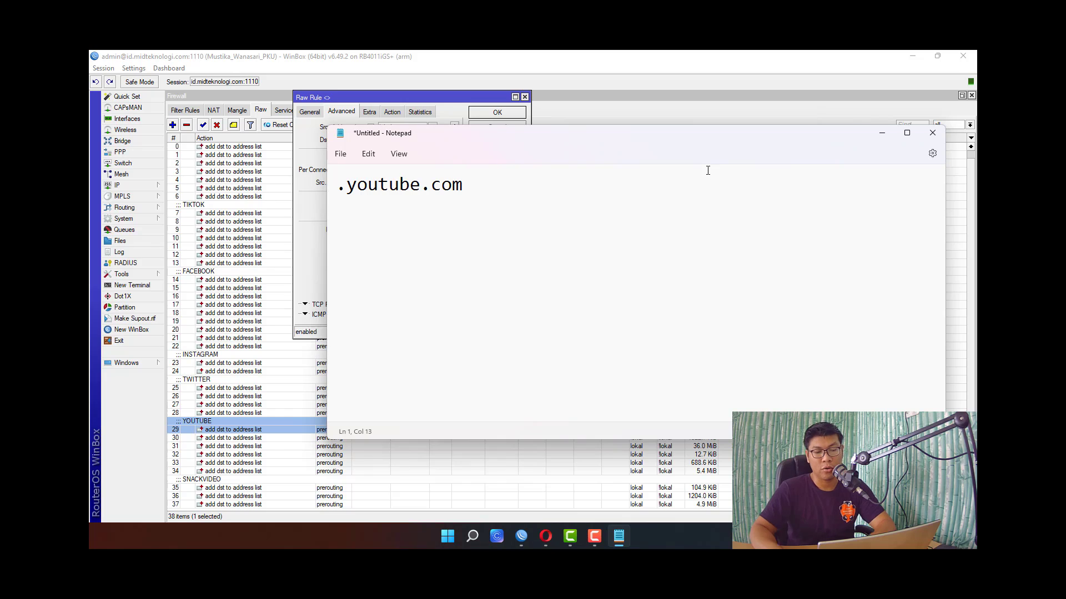
left_click(446, 99)
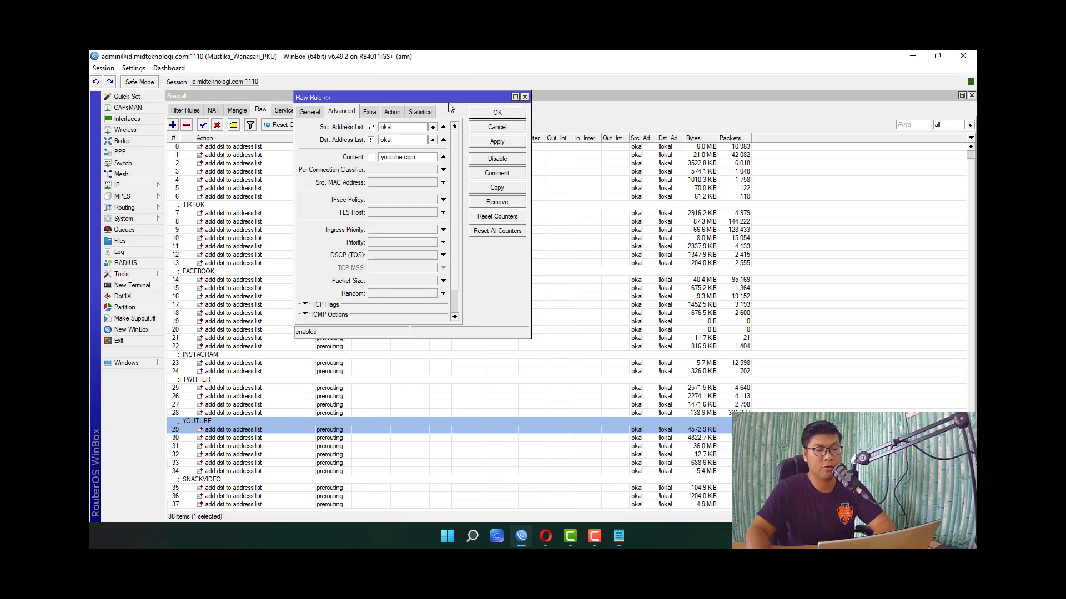
left_click(497, 130)
- Copy the content .ytimg.com from the second YouTube raw rule onto a new line in Notepad and close the rule
double_click(360, 438)
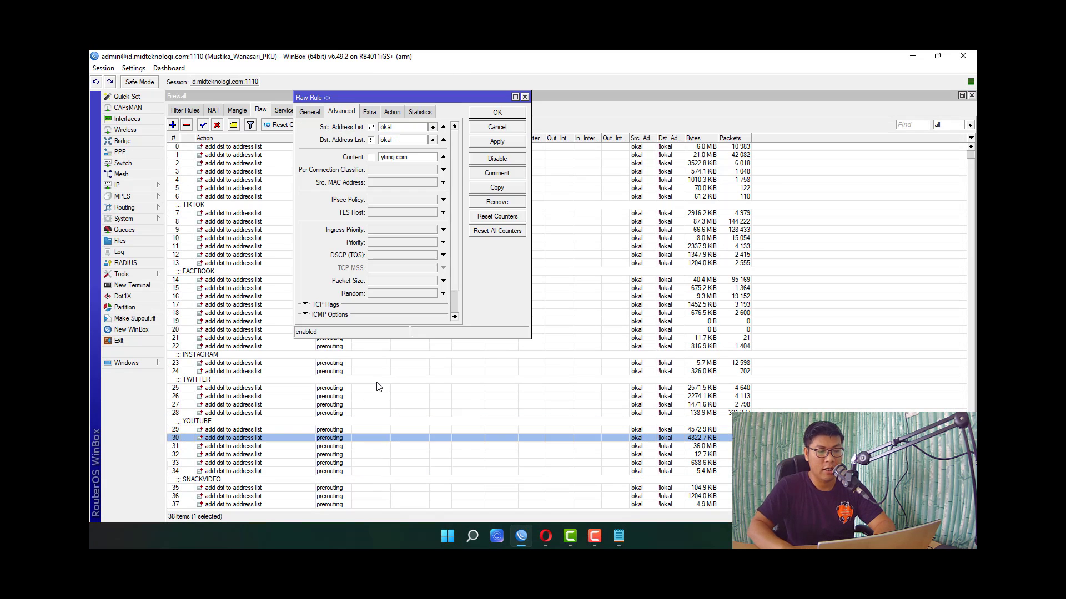
double_click(409, 160)
key("ctrl+c")
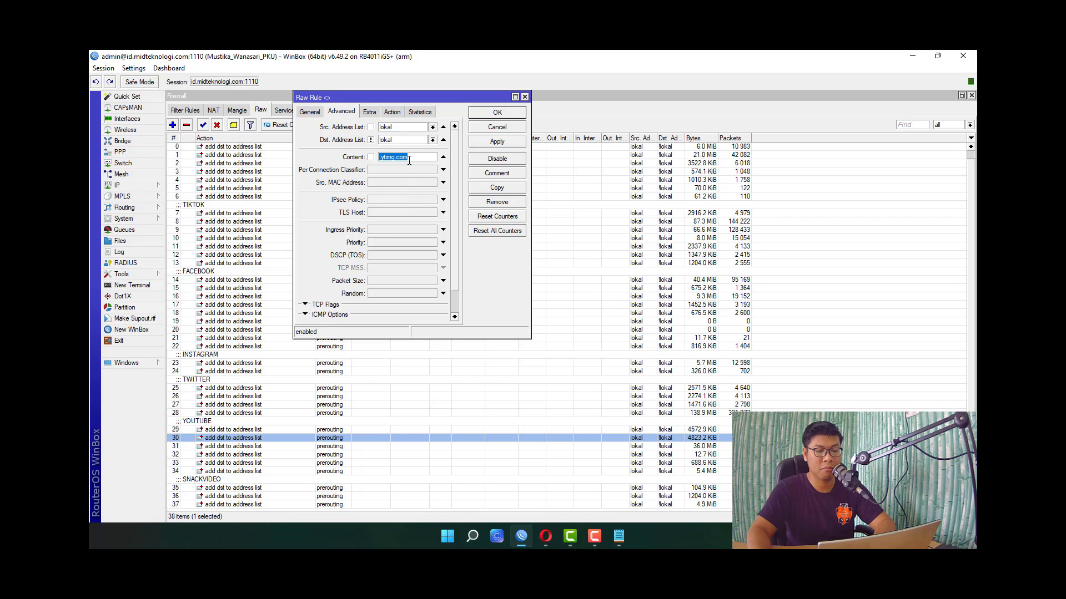
key("alt+Tab")
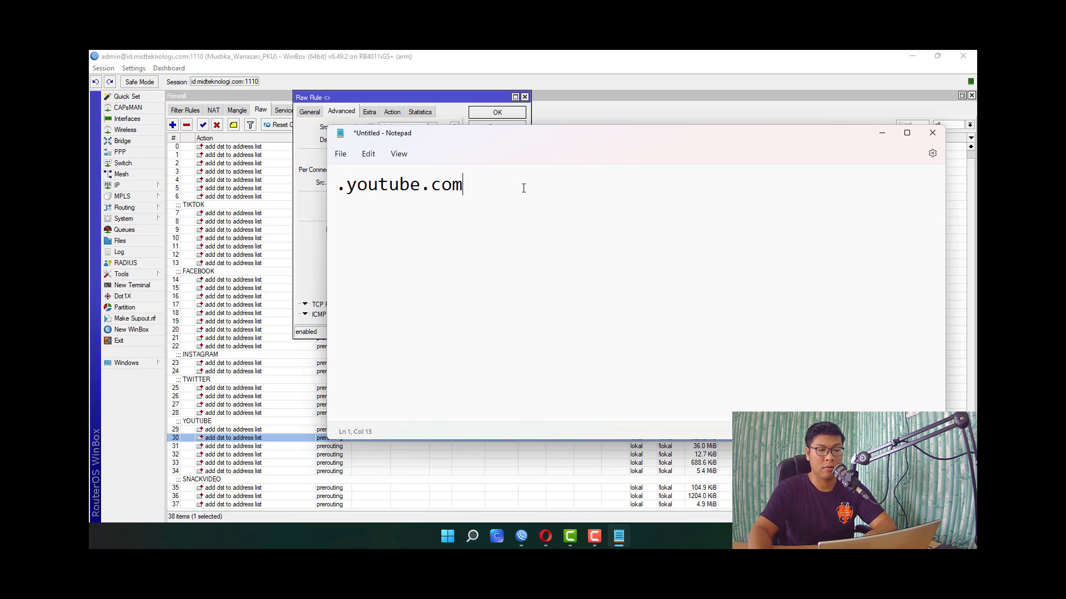
key("Return")
key("ctrl+v")
key("alt+Tab")
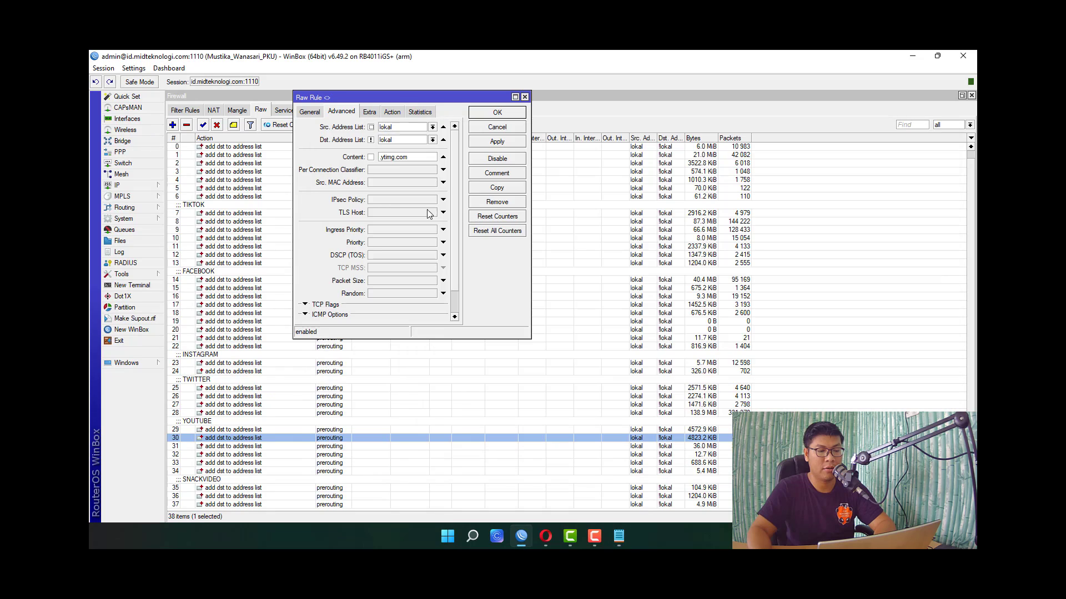
key("Escape")
- Add .googlevideo.com, the content of the third YouTube raw rule, as a new line in Notepad and close the rule
double_click(240, 447)
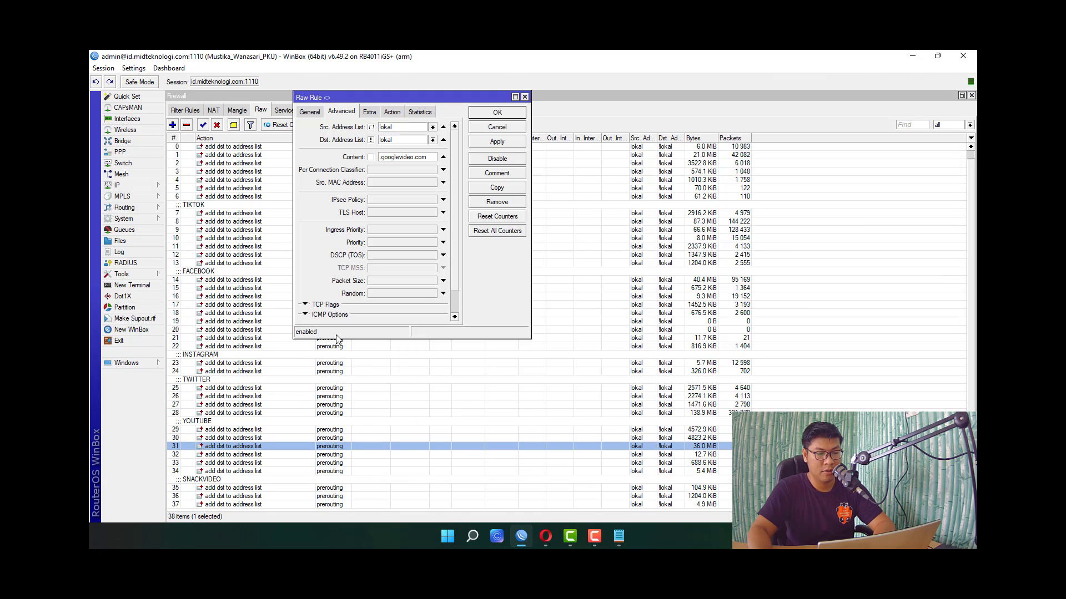
key("alt+Tab")
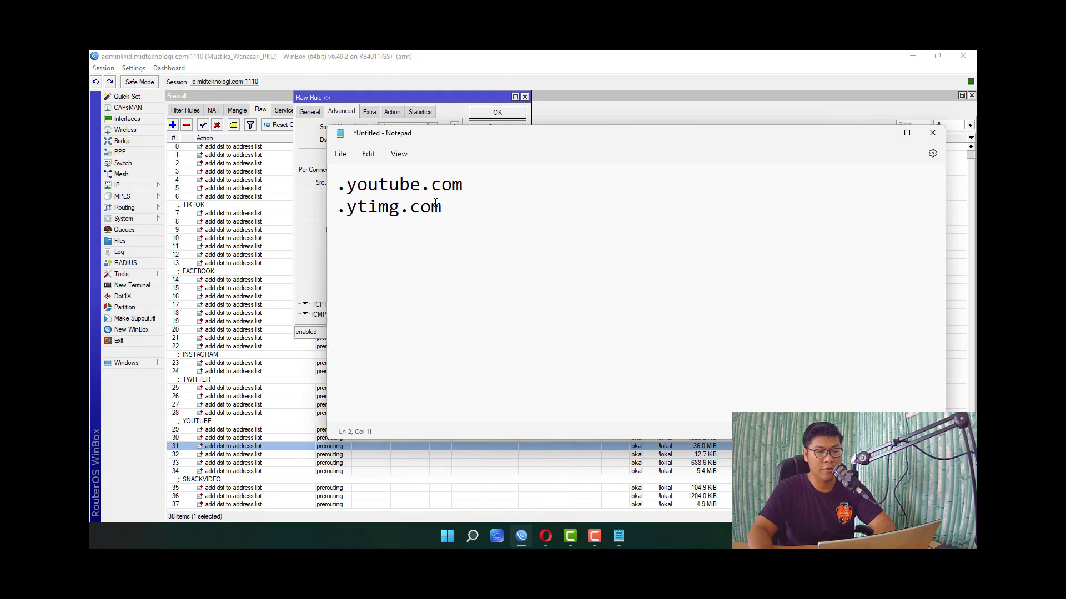
key("Return")
type(".googlevideo.com")
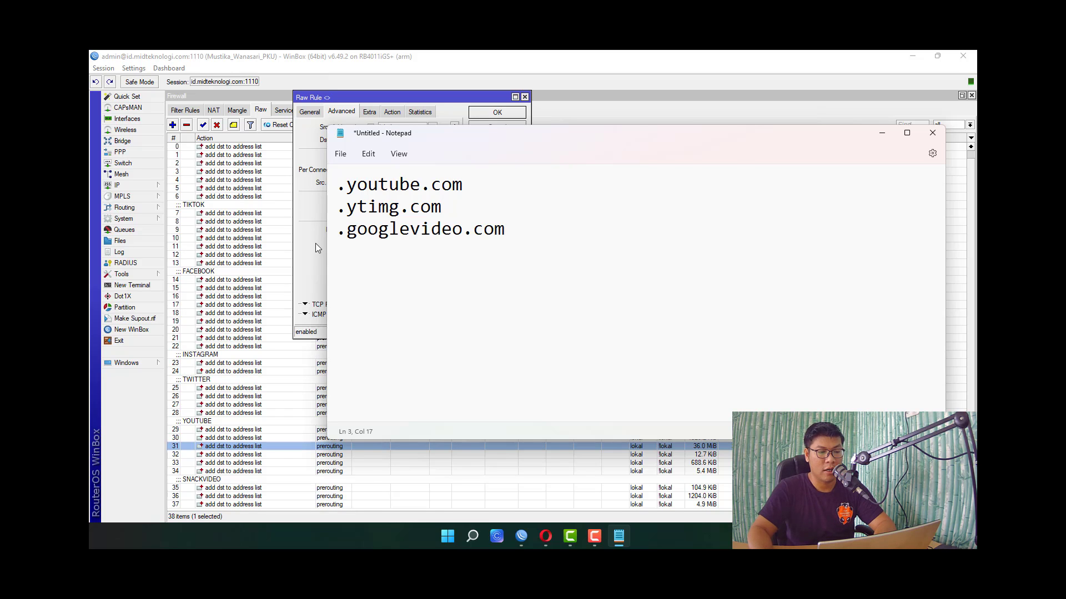
left_click(314, 246)
key("Escape")
- Copy the content youtu.be from the fourth YouTube raw rule onto a new line in Notepad and close the rule
key("Down")
key("Return")
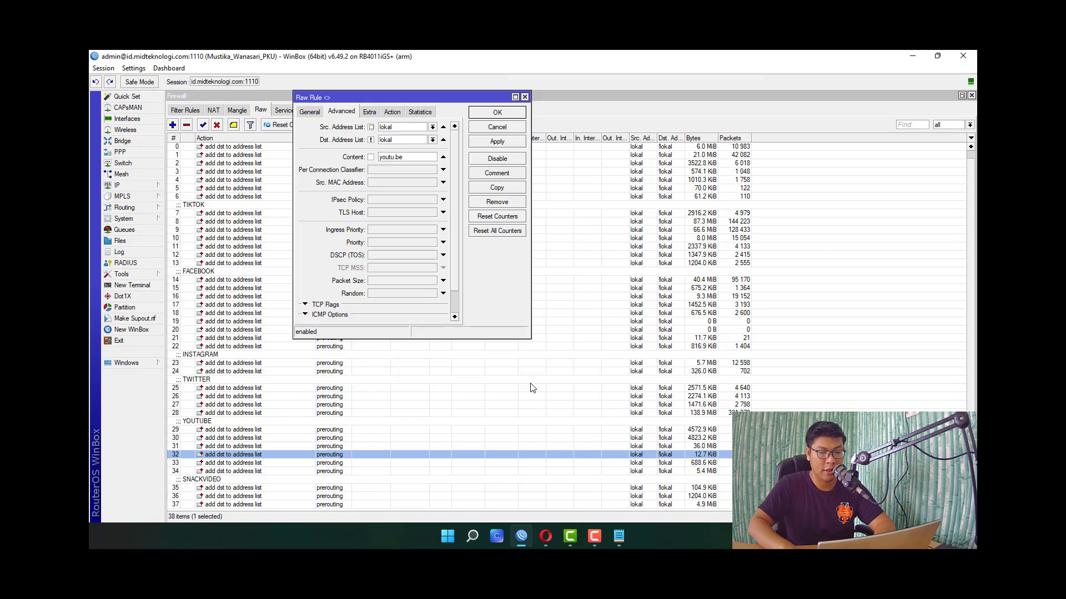
double_click(429, 160)
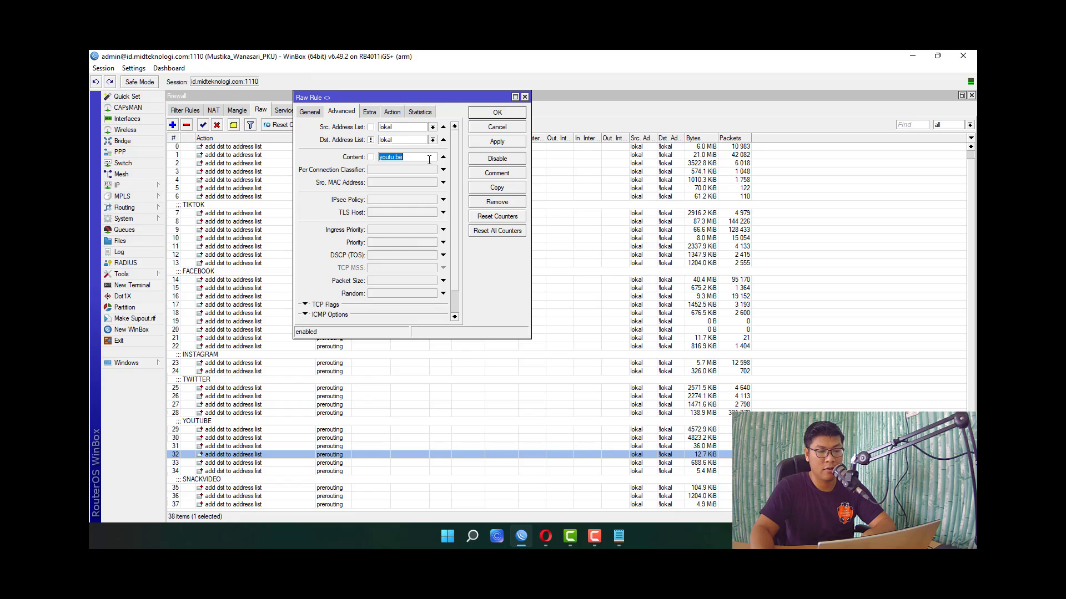
key("ctrl+c")
key("alt+Tab")
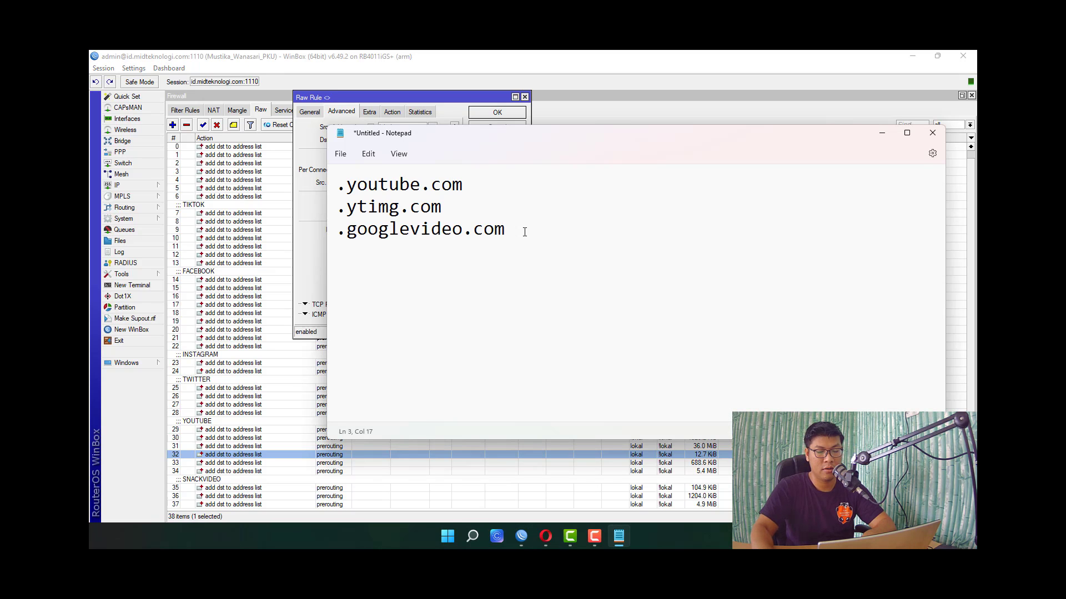
key("ctrl+v")
key("alt+Tab")
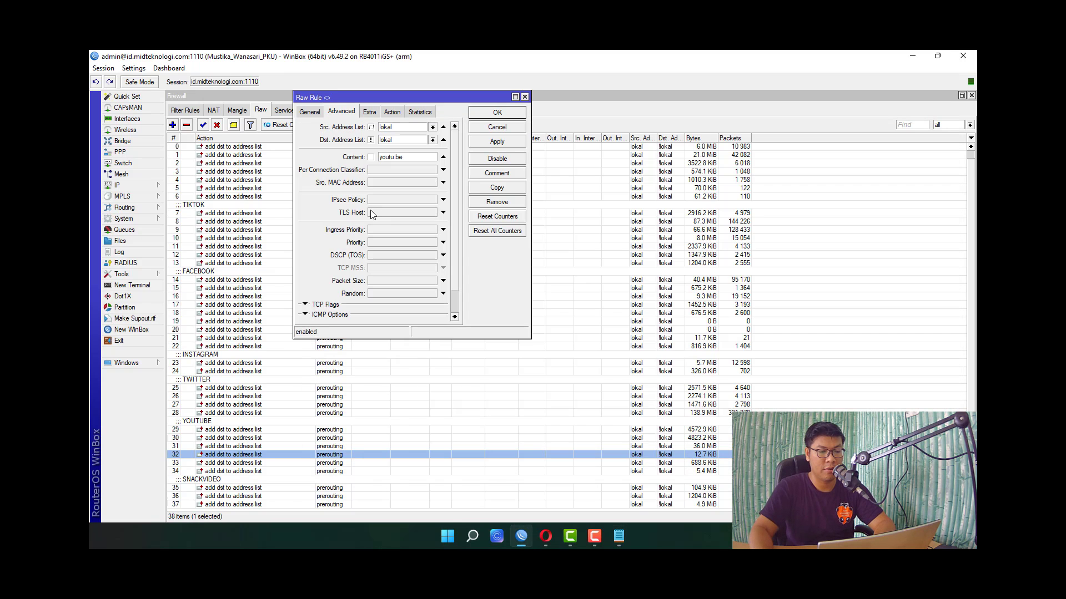
left_click(485, 128)
- Copy the content yt3.ggpht.com from the fifth YouTube raw rule onto a new line in Notepad
key("Down")
key("Return")
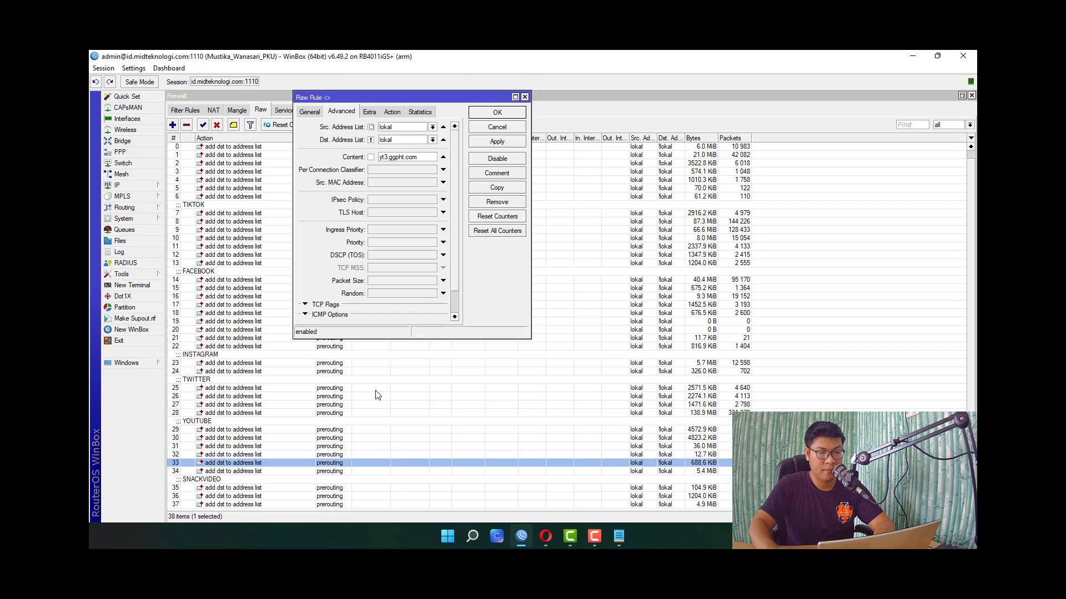
double_click(417, 157)
key("ctrl+c")
key("Escape")
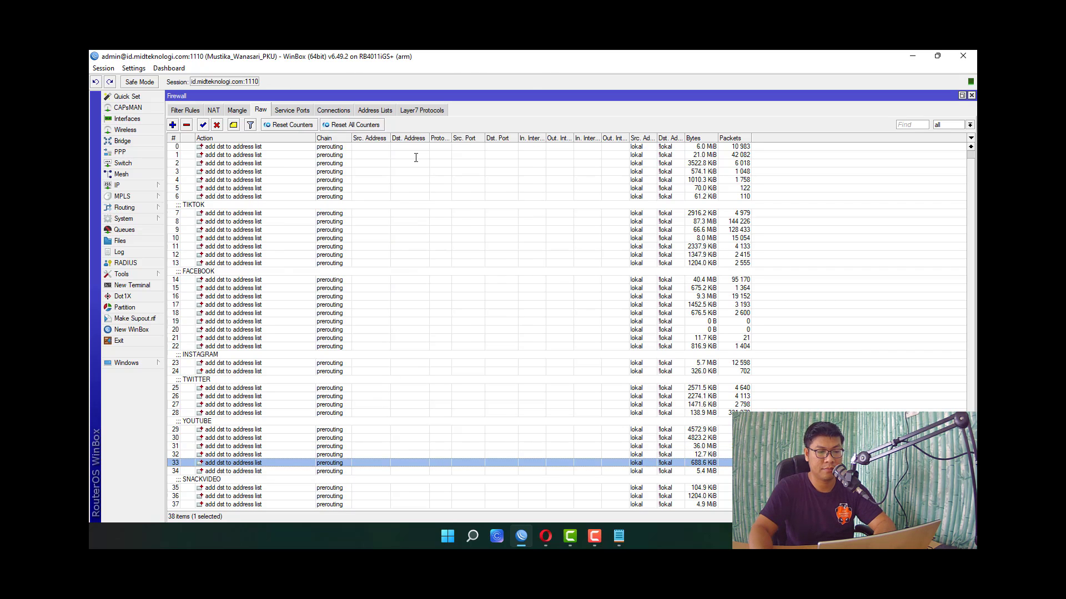
key("alt+Tab")
key("Return")
key("ctrl+v")
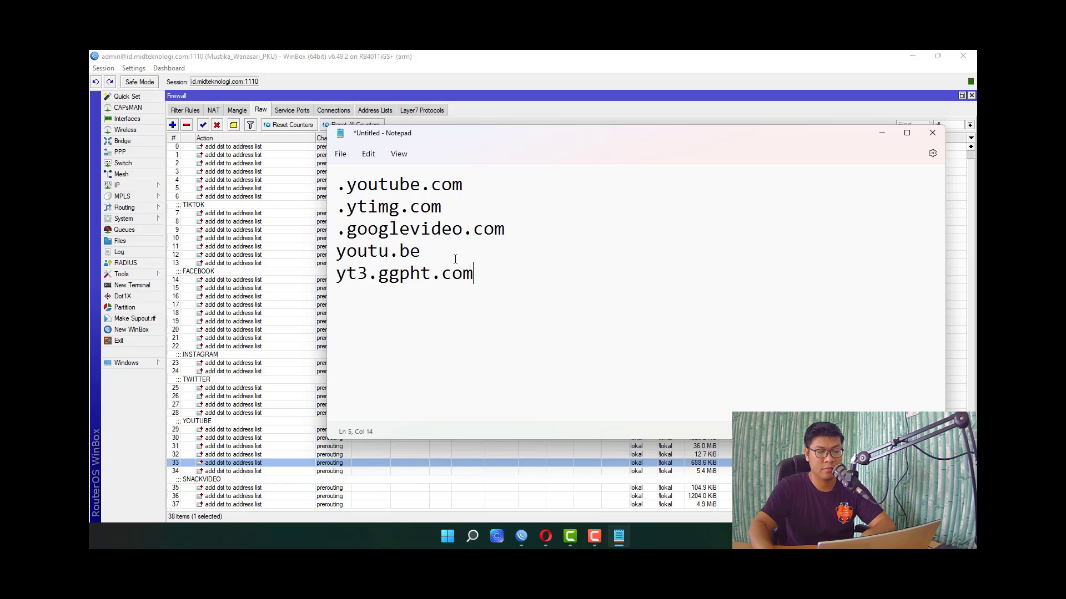
- Copy the content youtubei.googleapis.com from the sixth YouTube raw rule onto a new line in Notepad
key("alt+Tab")
key("Down")
key("Return")
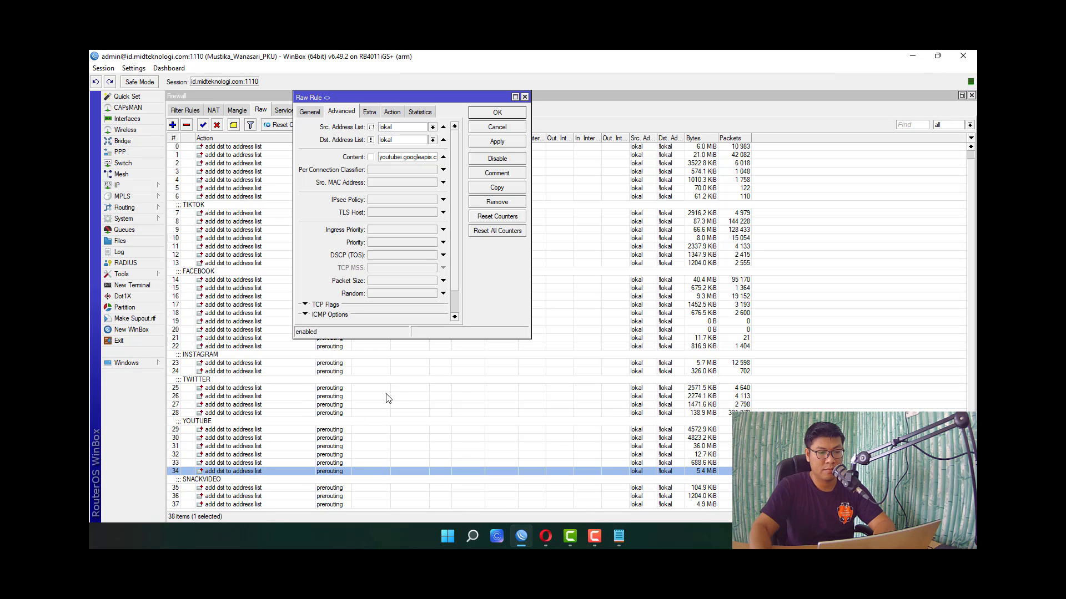
double_click(402, 159)
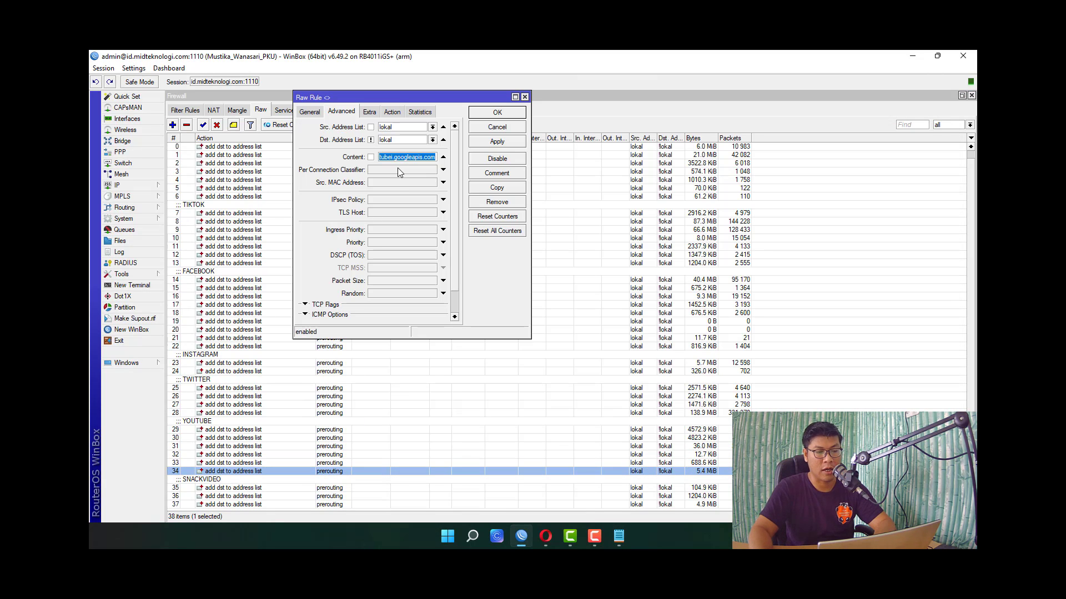
key("ctrl+c")
key("alt+Tab")
key("Return")
key("ctrl+v")
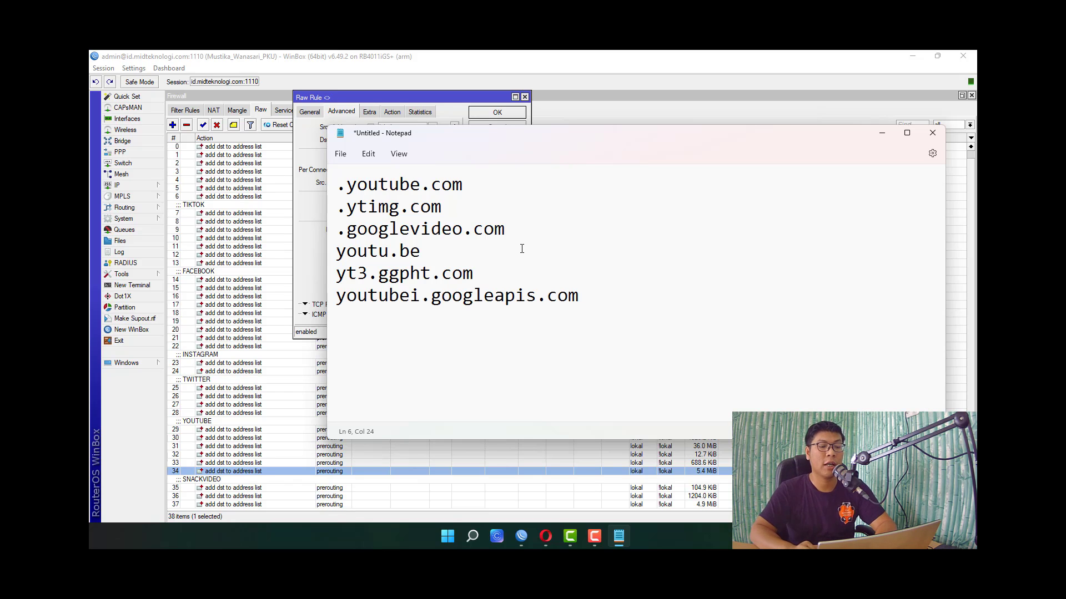
- Go through the collected YouTube domains in Notepad from the first line to the last
key("Up")
key("Up")
key("Up")
key("Up")
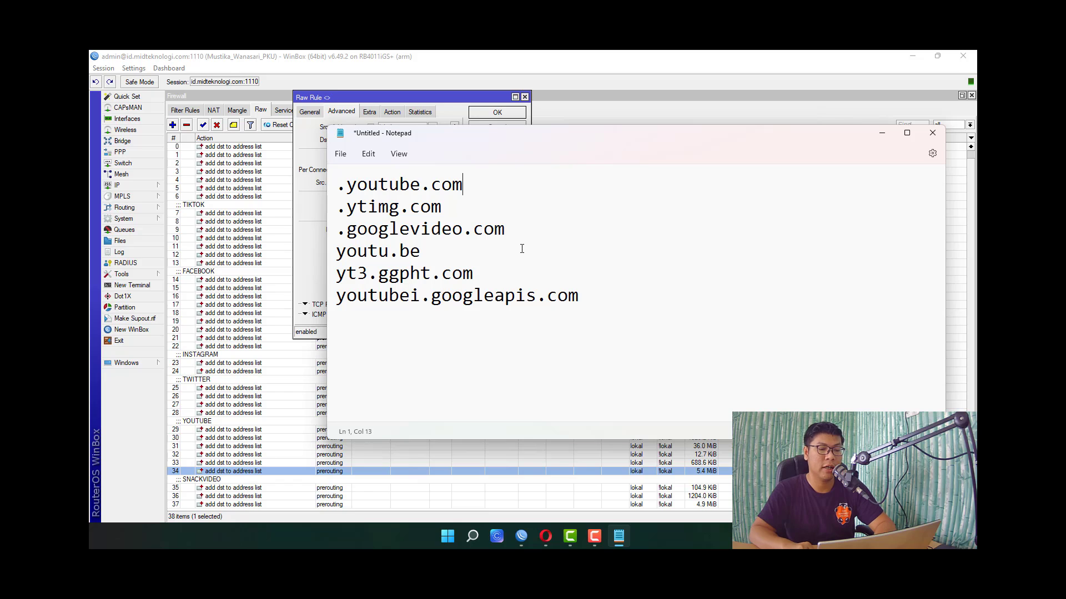
key("Down")
key("Down")
key("Down")
key("Down")
key("Down")
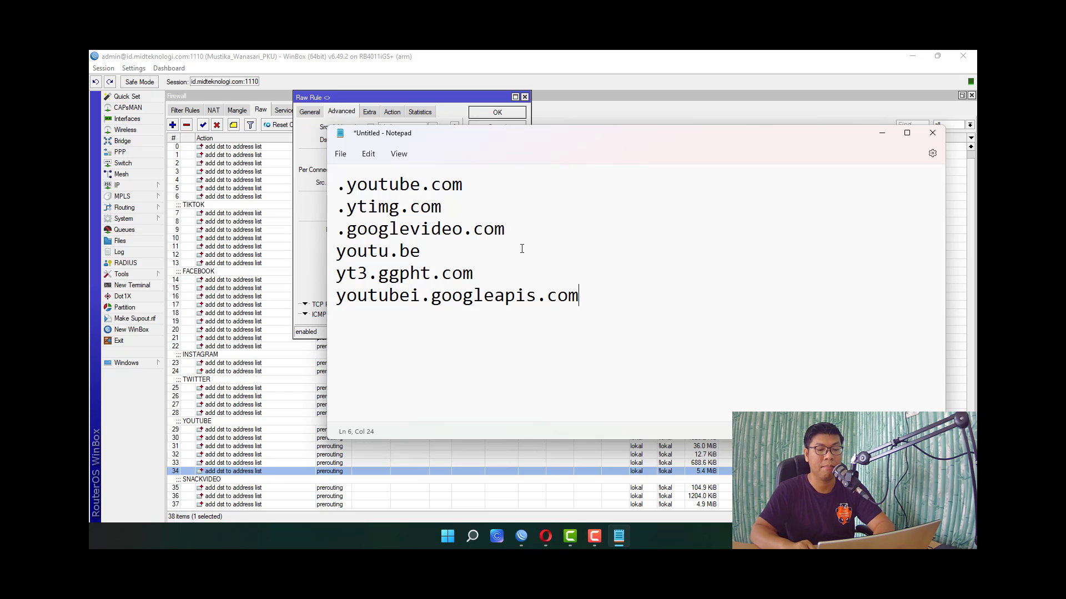
- Switch back to WinBox and review the sixth YouTube raw rule's chain, address lists, content, action and target address list
left_click(351, 97)
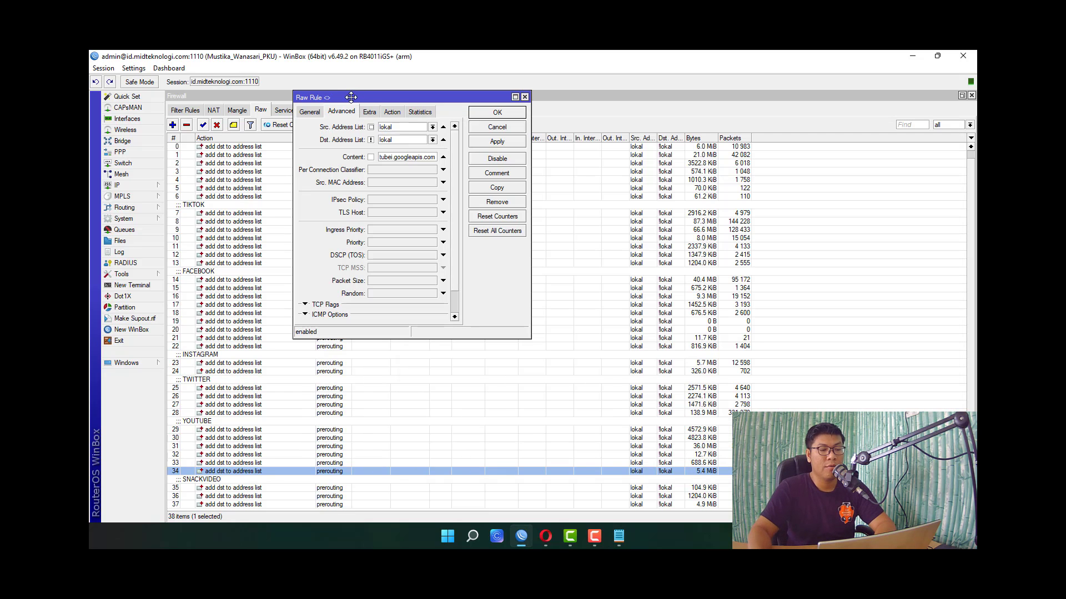
left_click(320, 110)
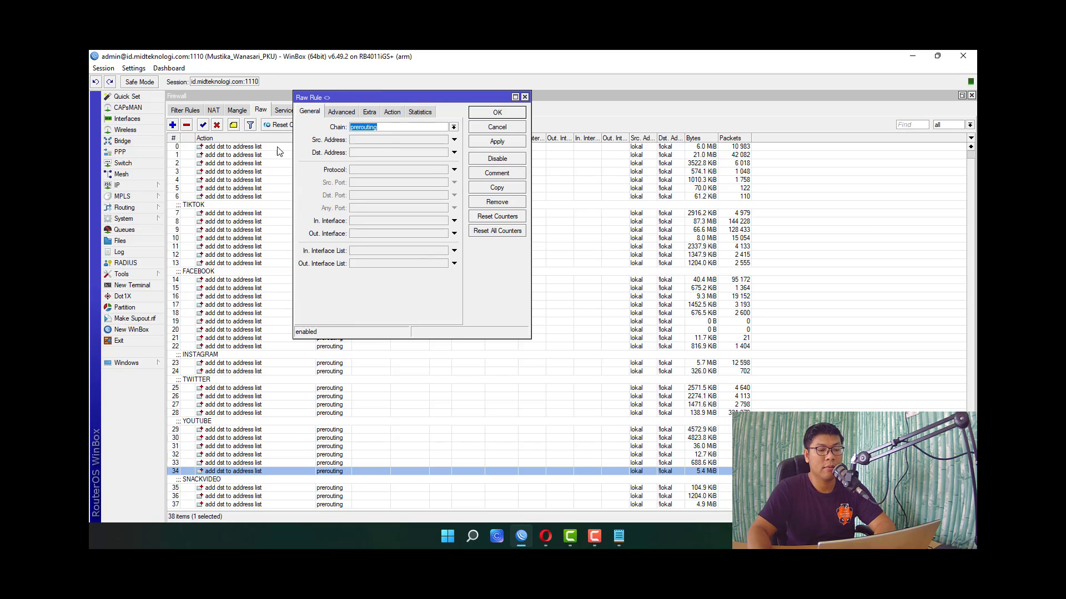
left_click(344, 114)
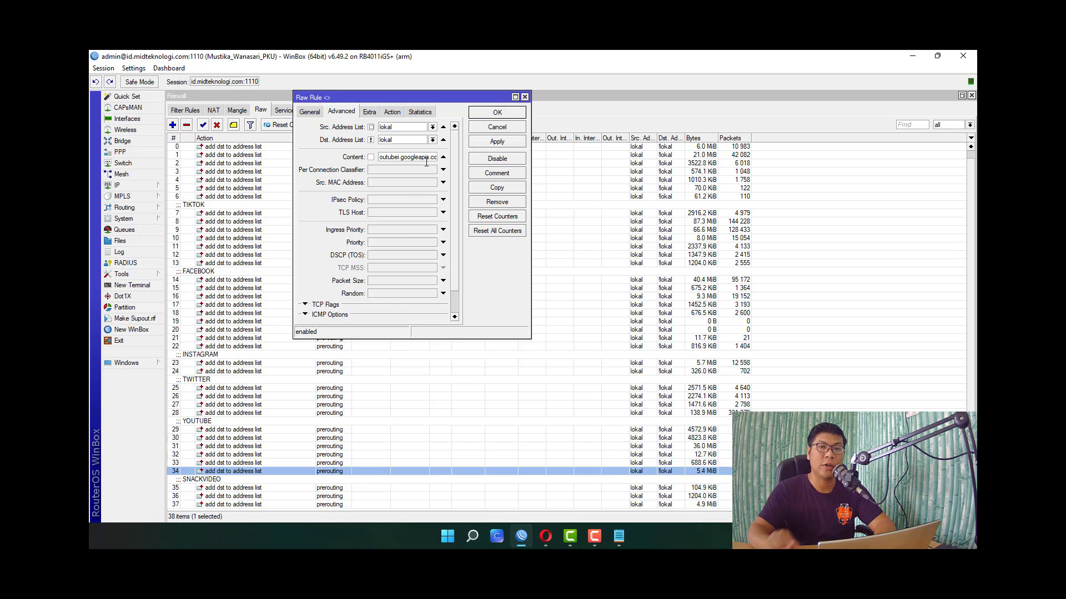
left_click(392, 113)
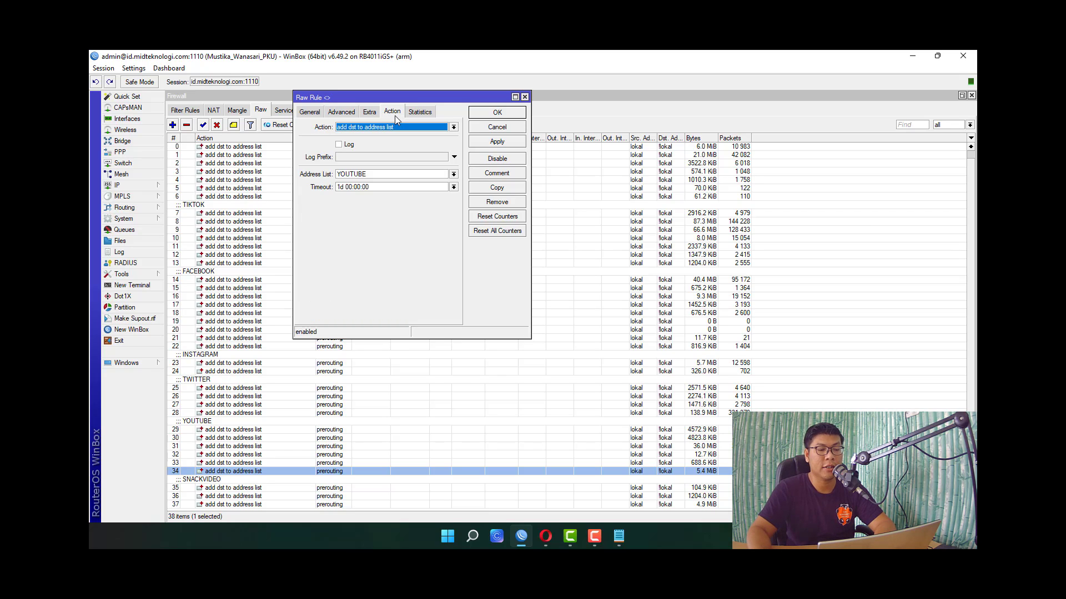
left_click_drag(397, 98, 486, 161)
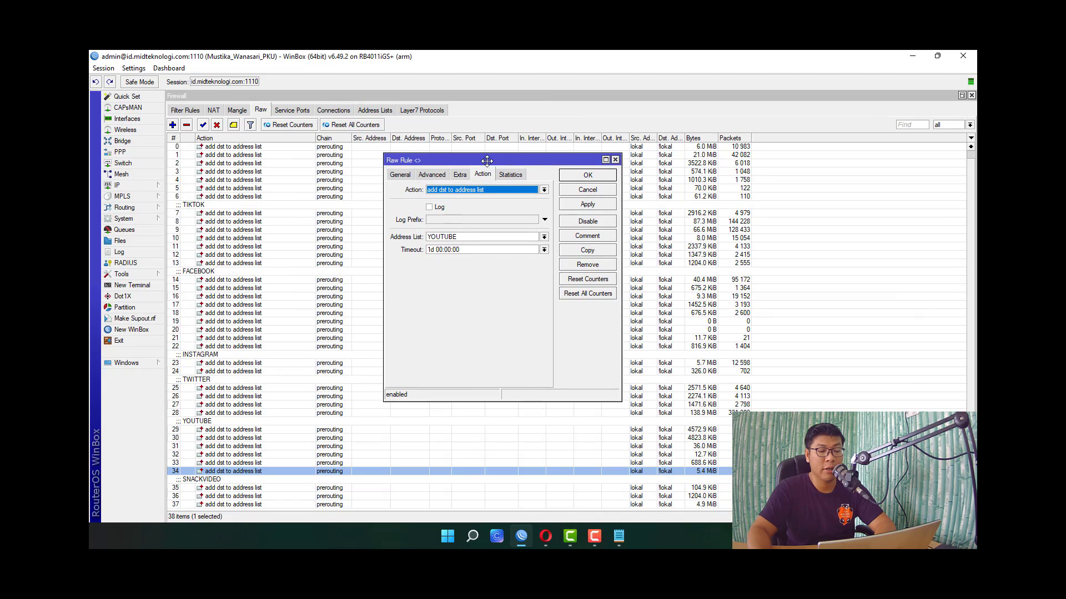
double_click(499, 237)
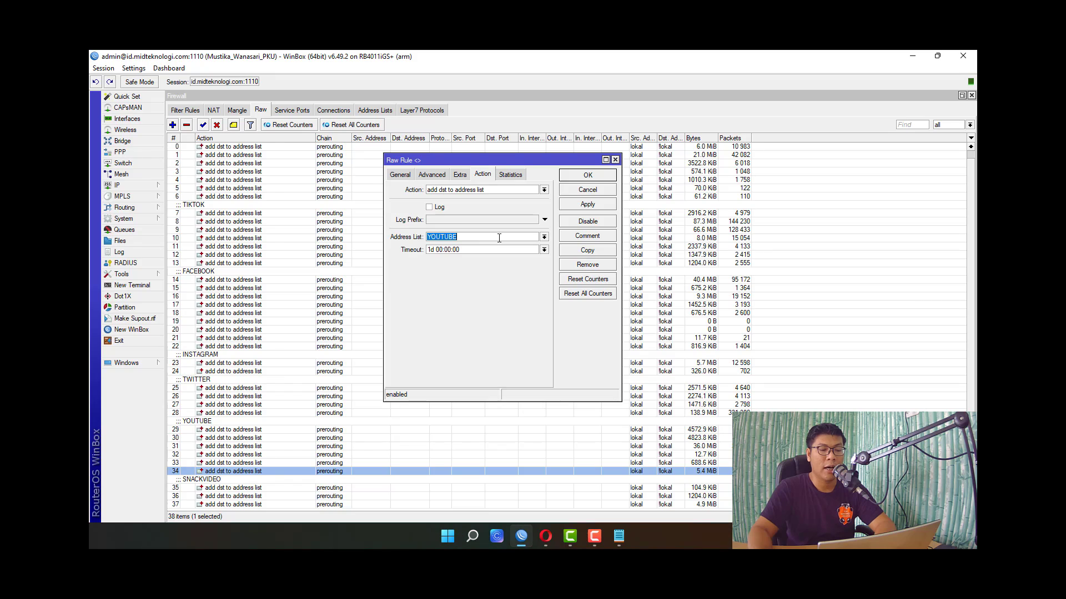
- Filter the firewall address lists to YOUTUBE, sort the entries by address and look through them
left_click(383, 113)
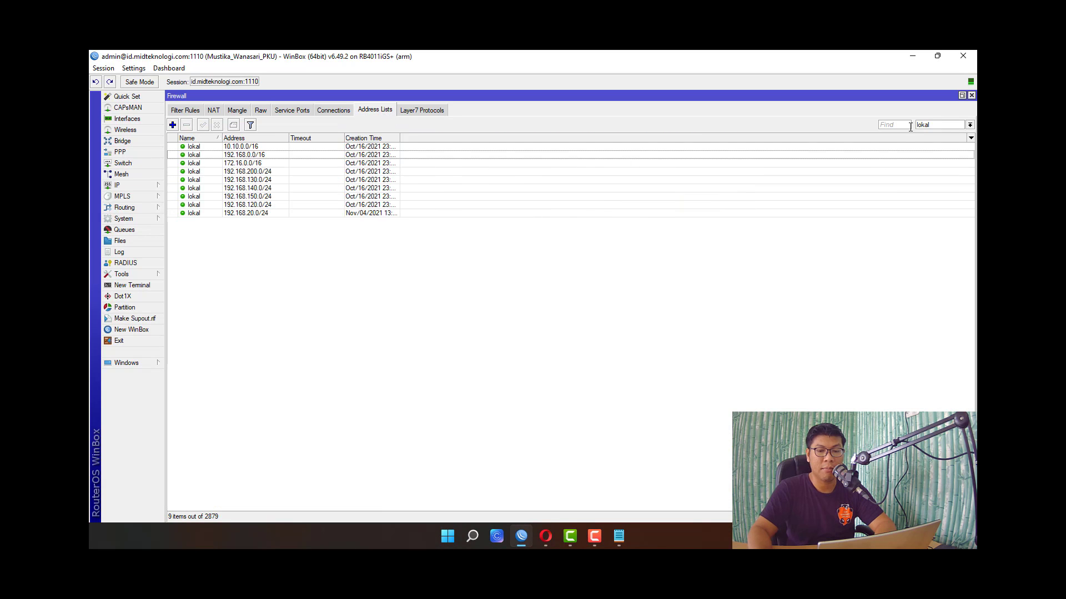
left_click(924, 125)
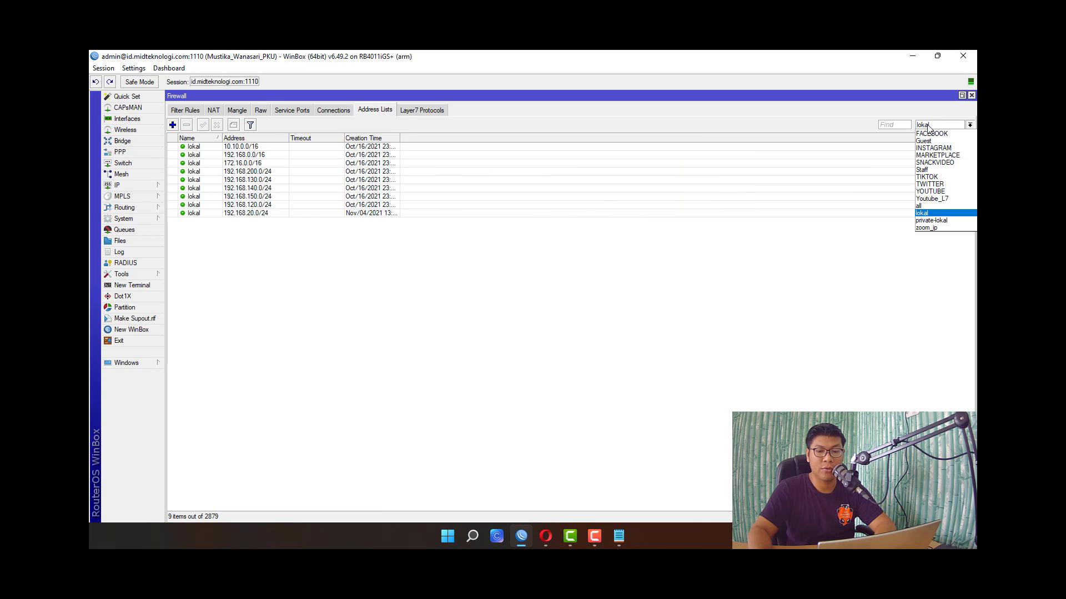
left_click(944, 192)
left_click(251, 146)
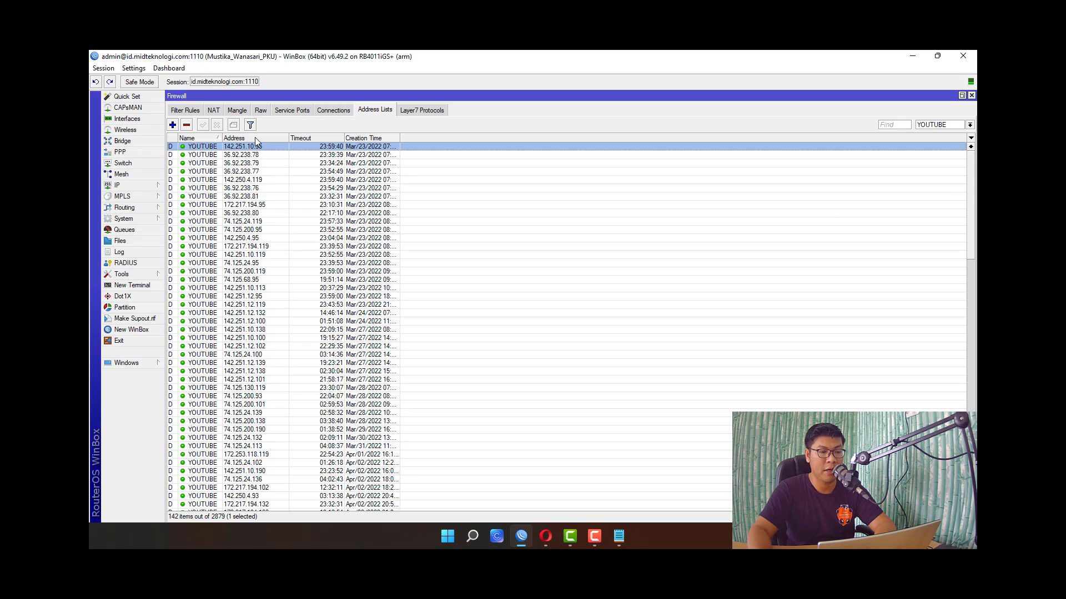
left_click(257, 139)
scroll(277, 315, "down", 8)
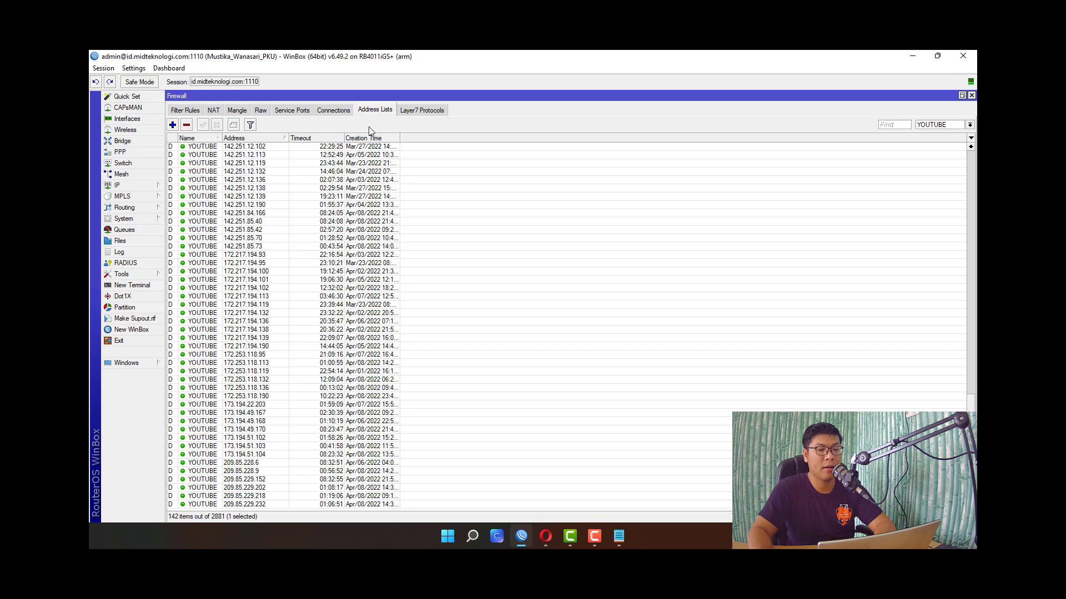
- Widen the Name column and inspect the details of the YOUTUBE entry 142.251.12.132, then close it
left_click(326, 189)
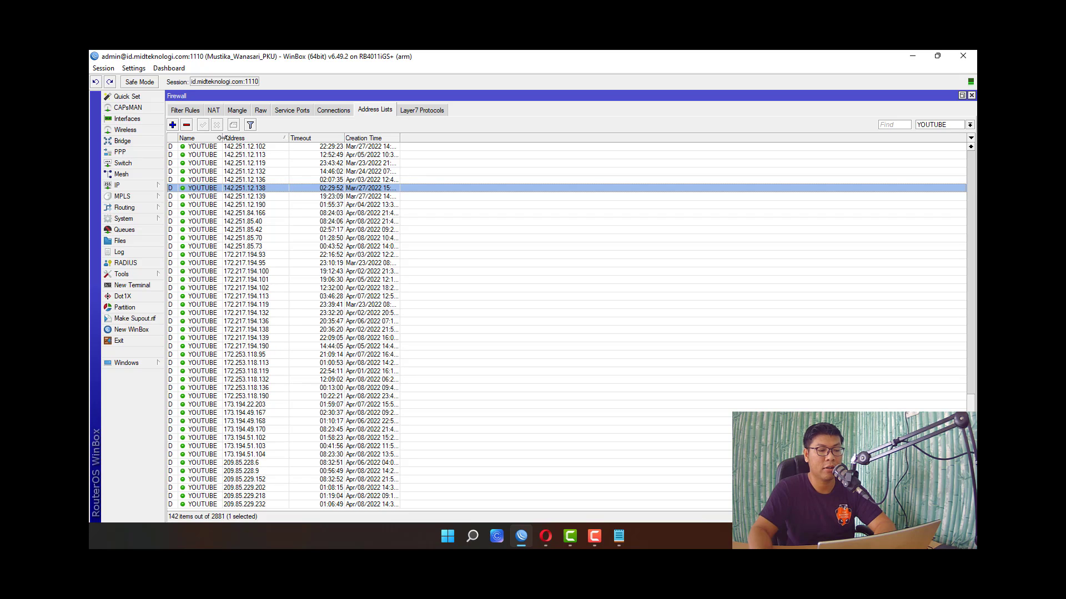
left_click_drag(222, 137, 261, 137)
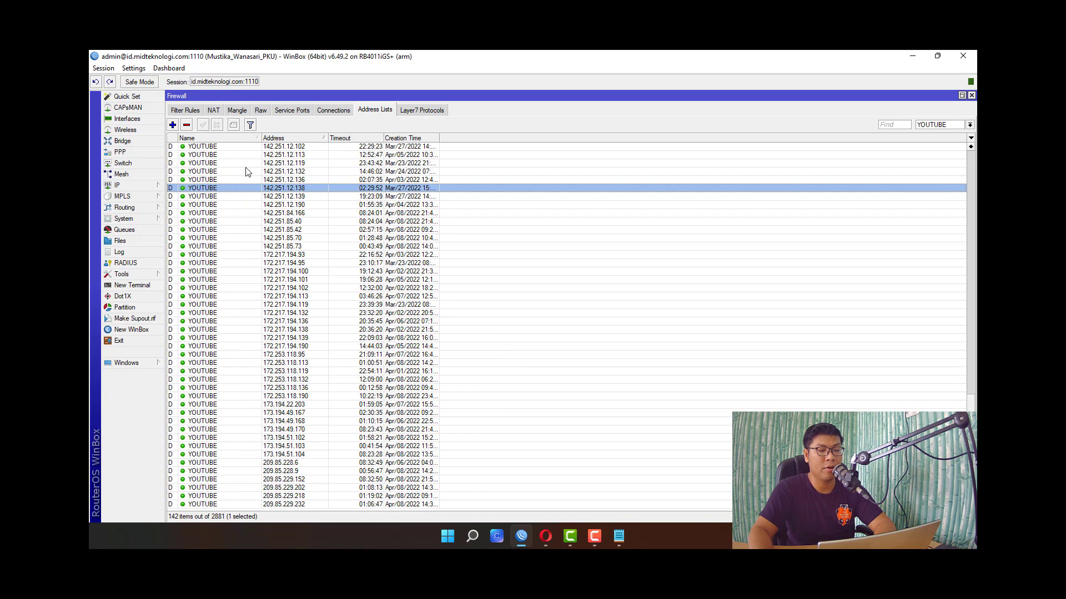
double_click(244, 171)
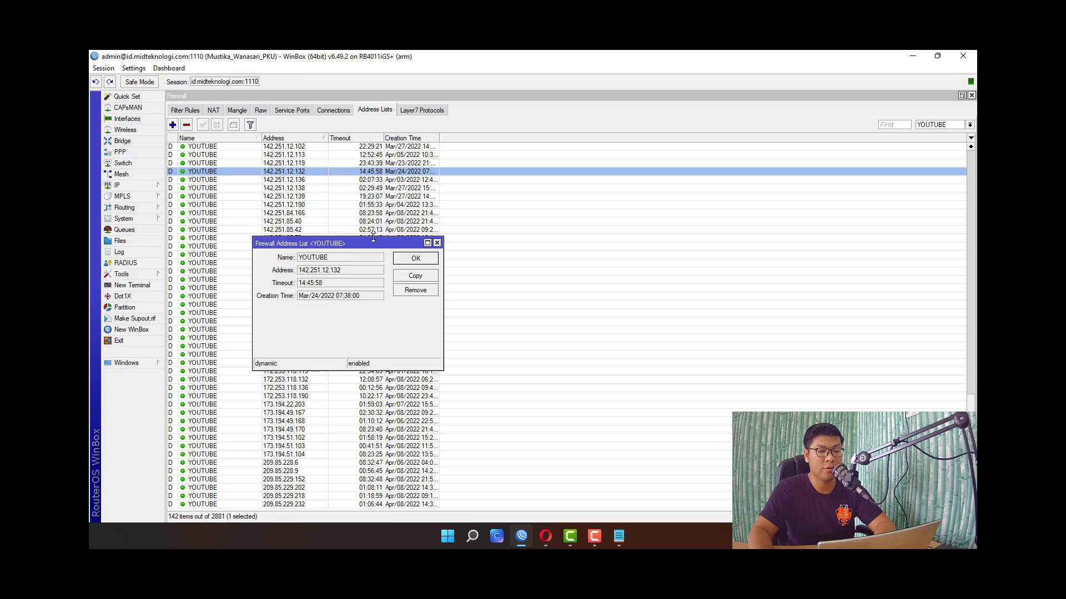
left_click_drag(373, 237, 493, 215)
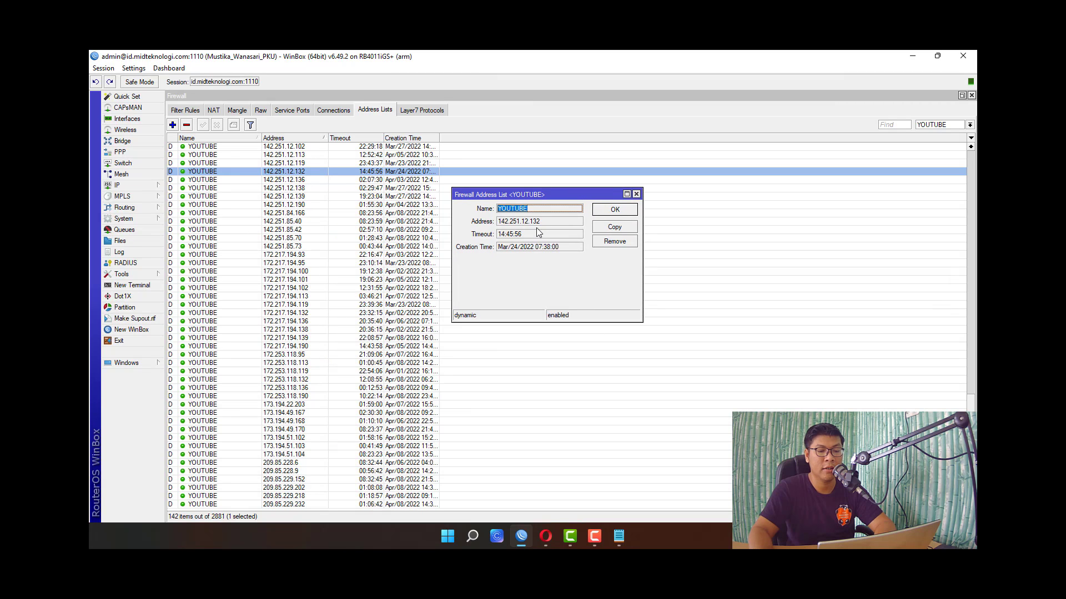
key("Escape")
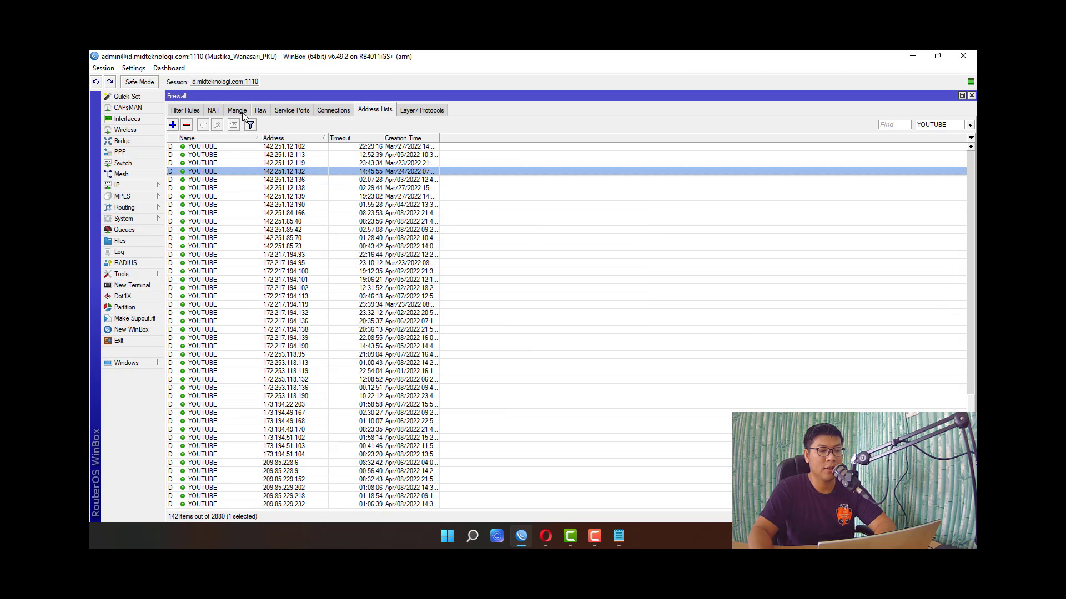
- Inspect the YouTube mark connection mangle rule's source and destination address lists, action and new connection mark, and close it without changes
left_click(242, 111)
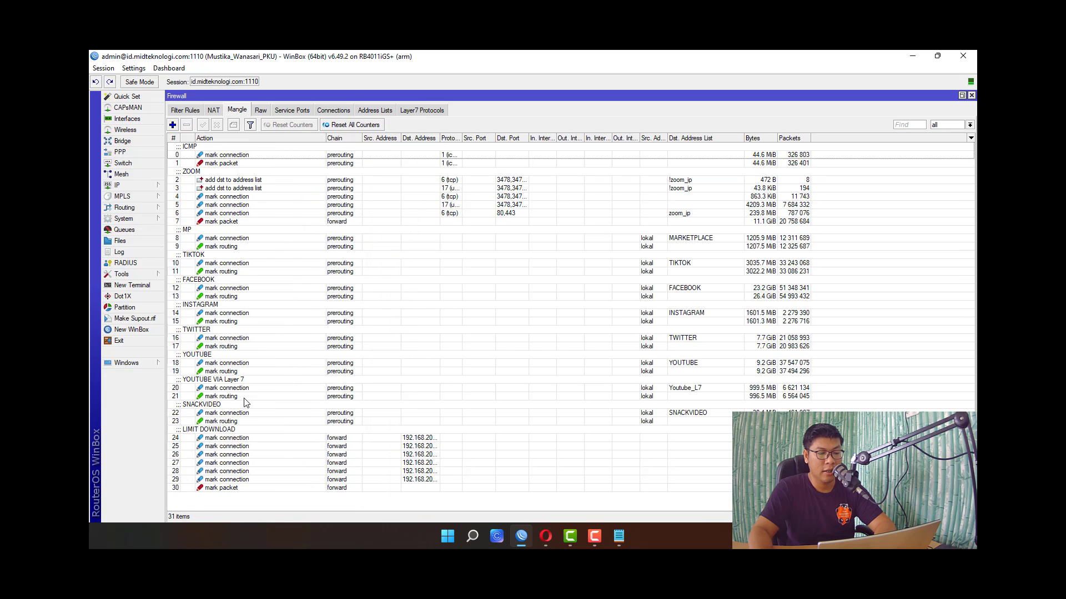
double_click(242, 362)
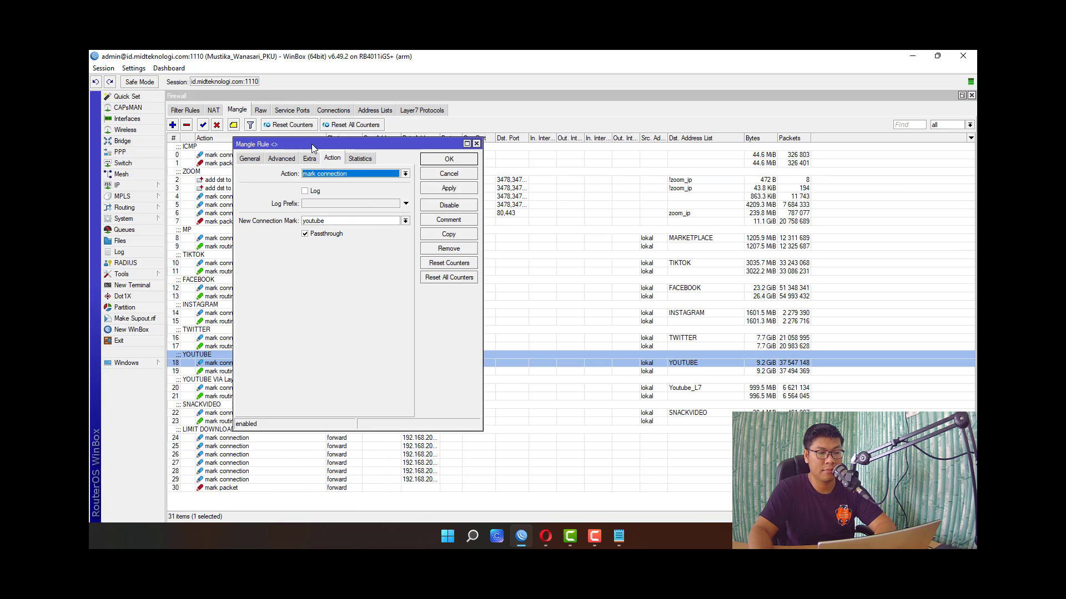
left_click_drag(312, 144, 538, 118)
left_click(476, 133)
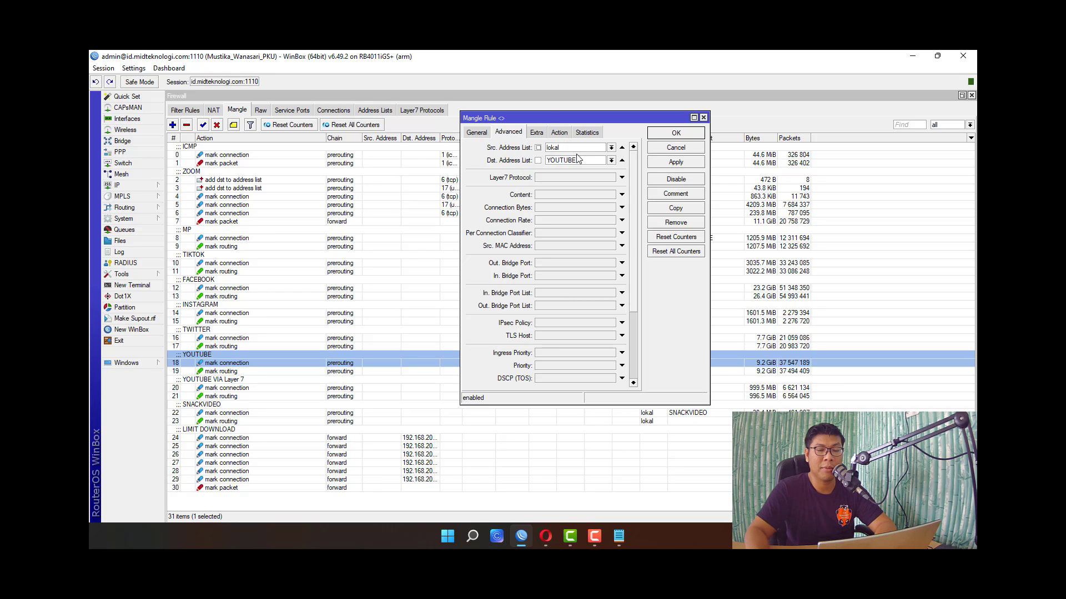
left_click(611, 148)
left_click(611, 148)
left_click(589, 158)
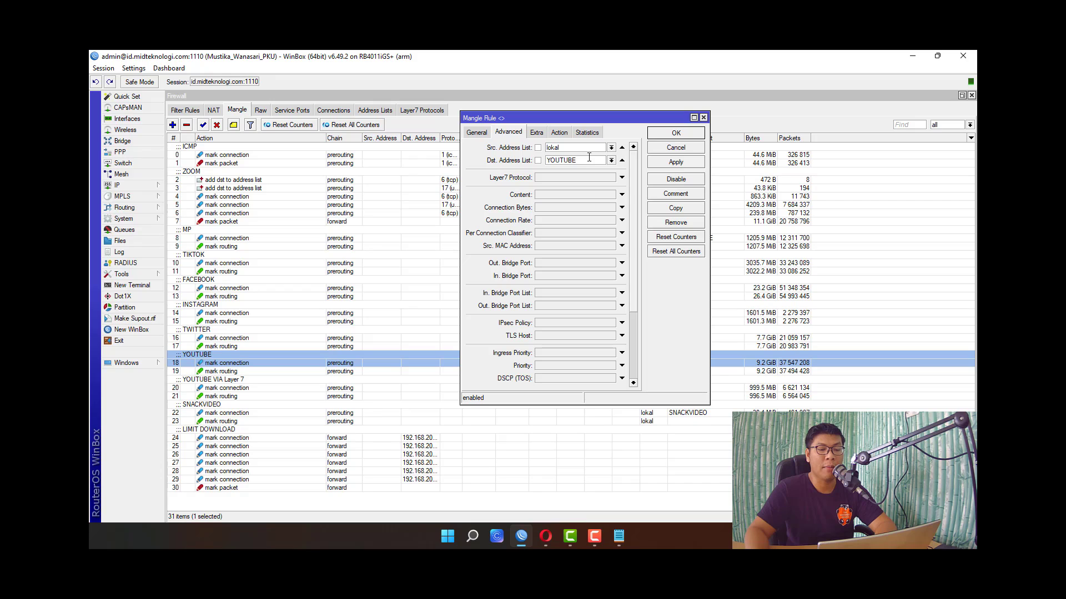
left_click(559, 134)
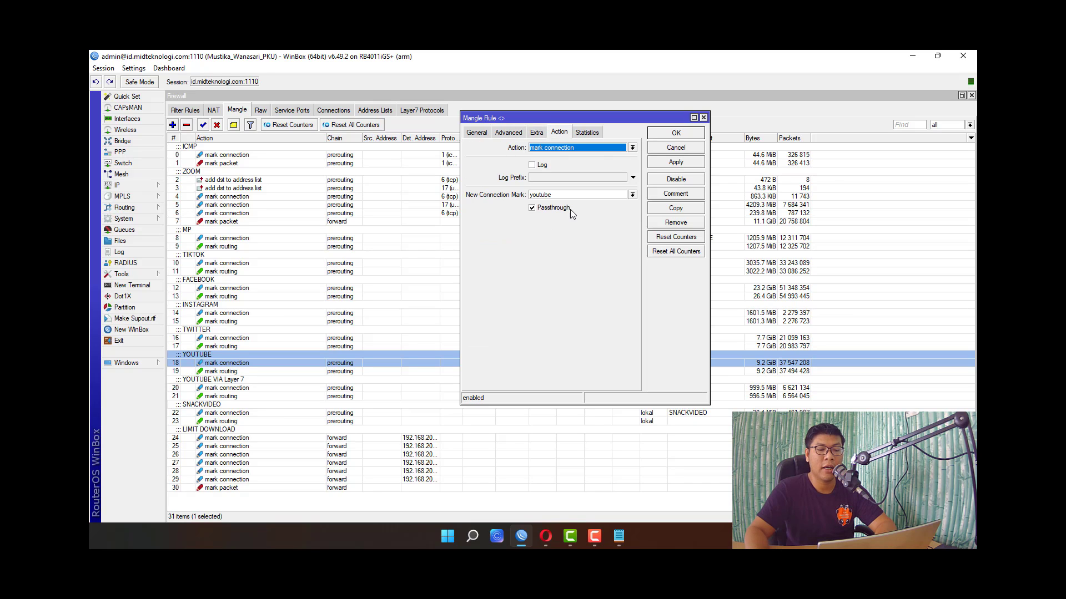
left_click(573, 196)
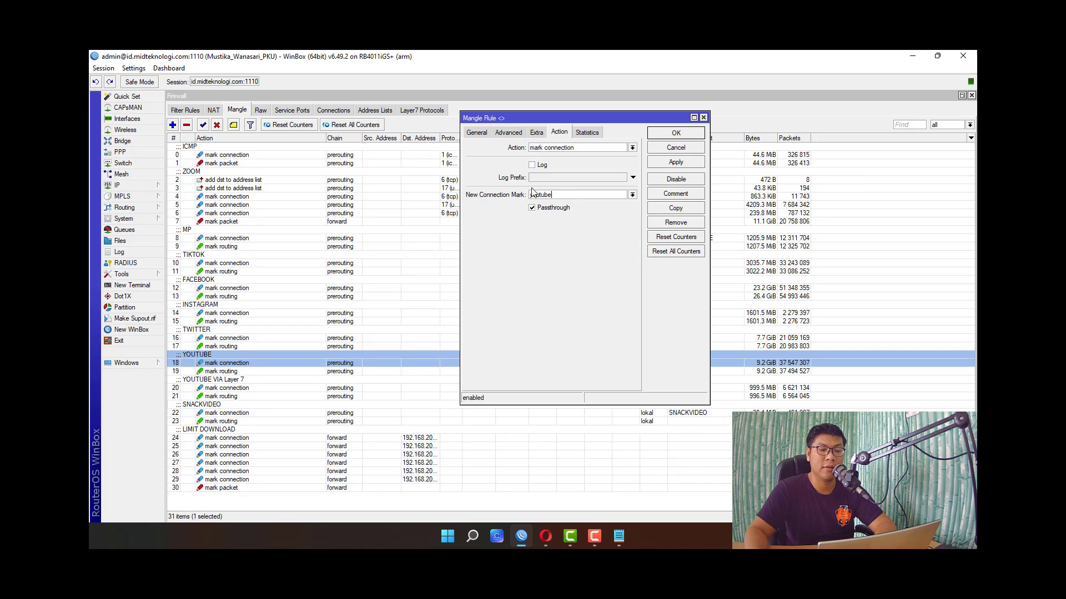
left_click(661, 151)
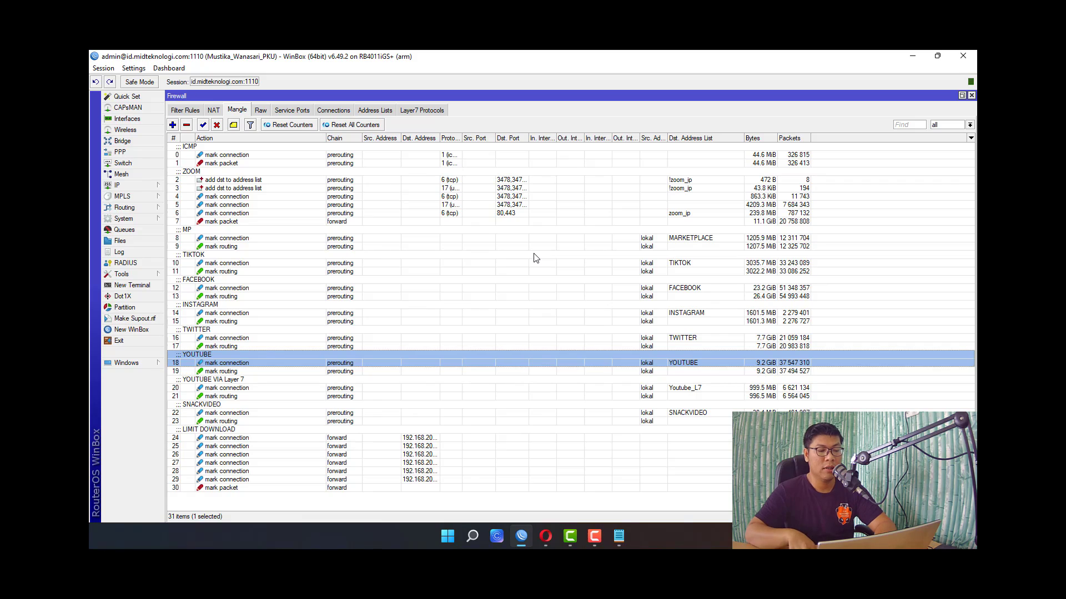
- Inspect the YouTube mark routing mangle rule's chain, connection mark, source address list and new routing mark, and close it
key("Down")
key("Return")
left_click(476, 133)
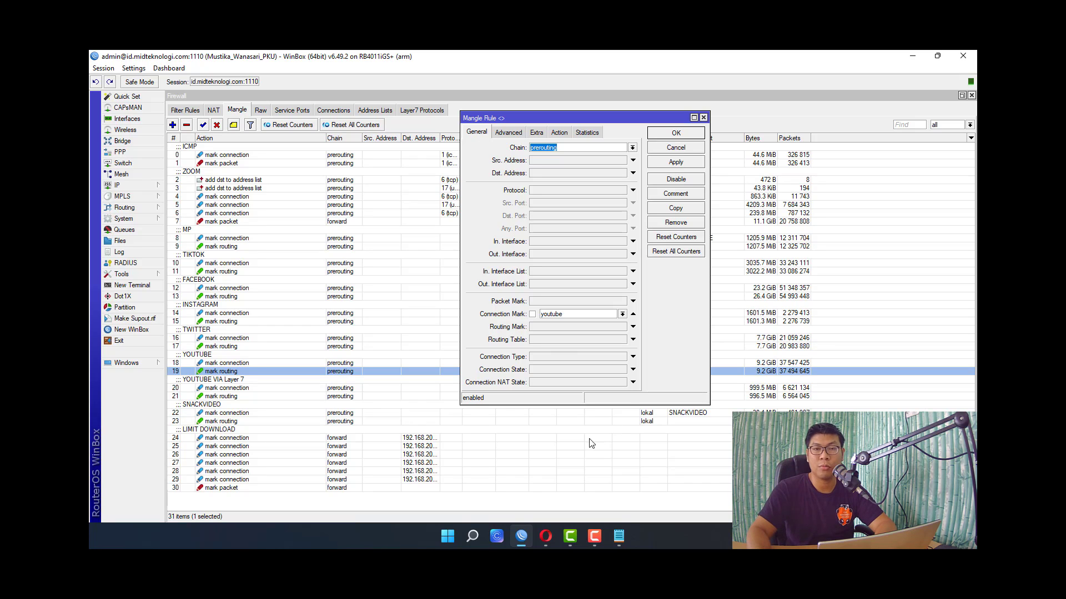
left_click(566, 315)
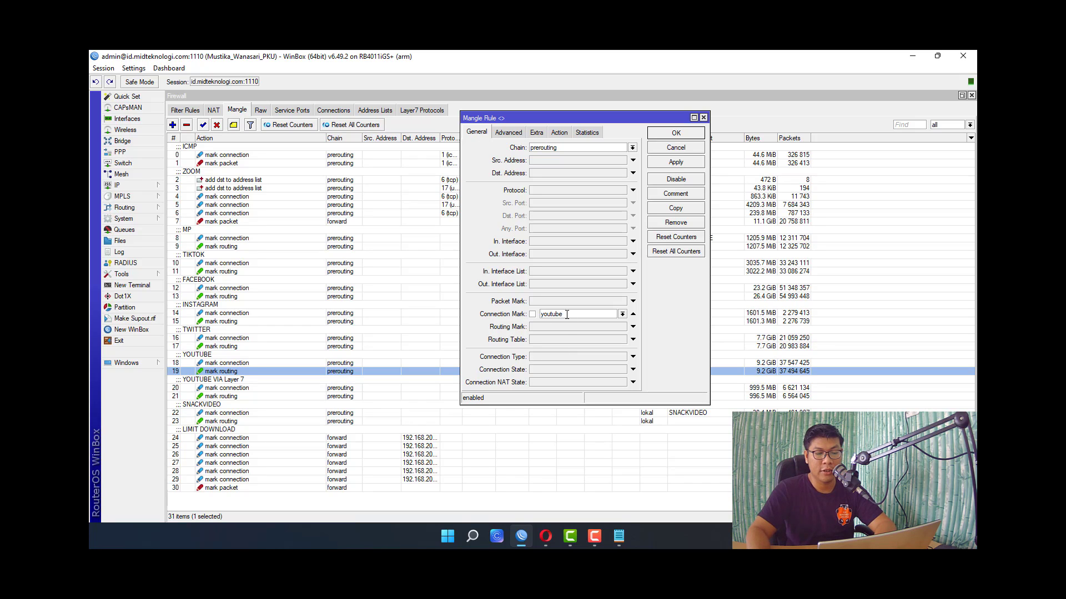
left_click_drag(571, 315, 536, 315)
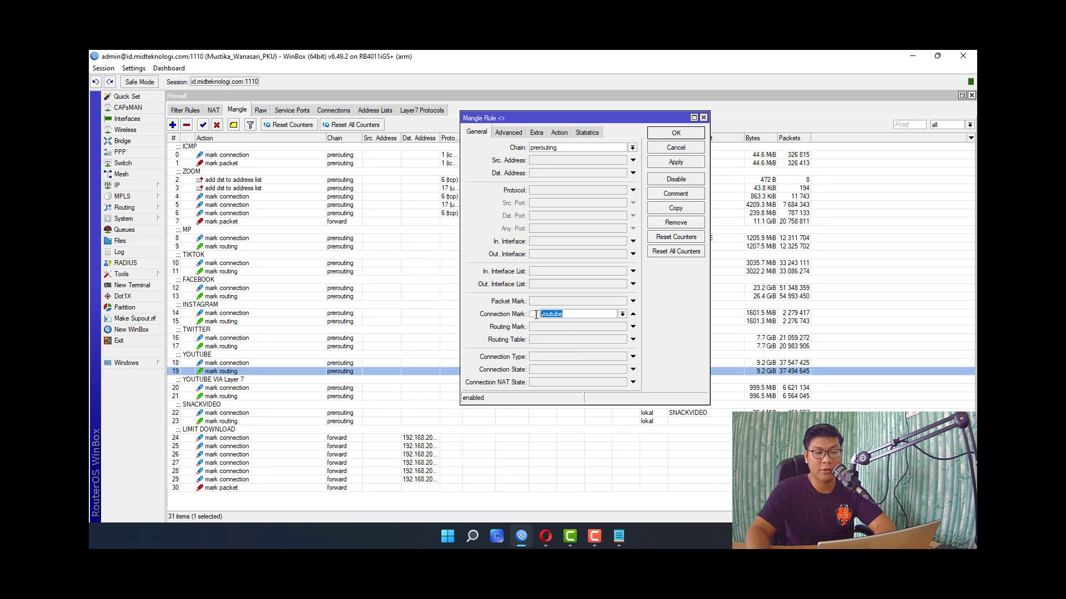
left_click(508, 133)
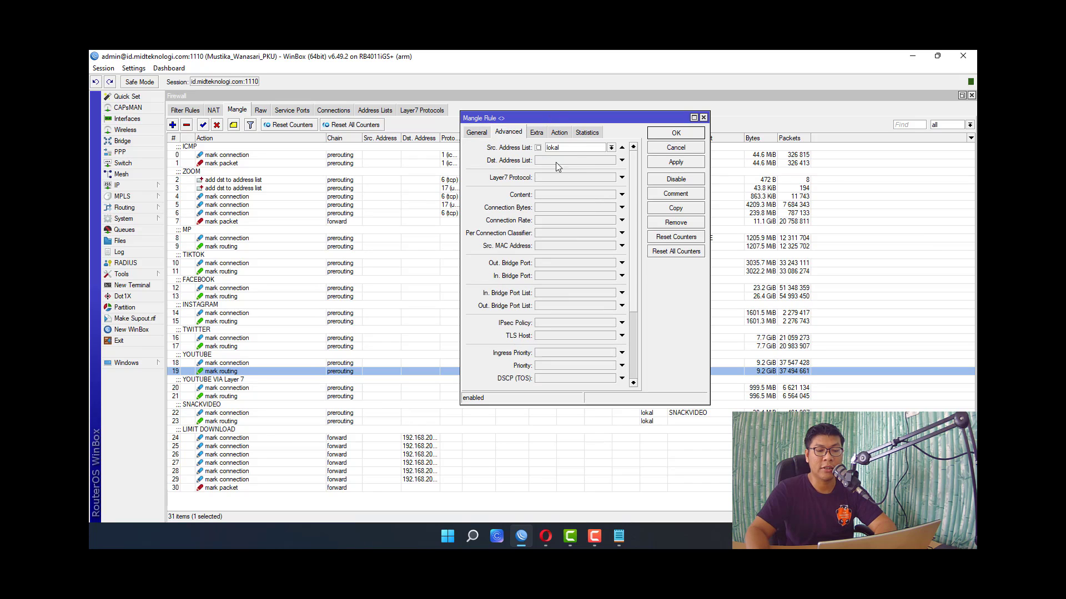
left_click(560, 132)
left_click(569, 196)
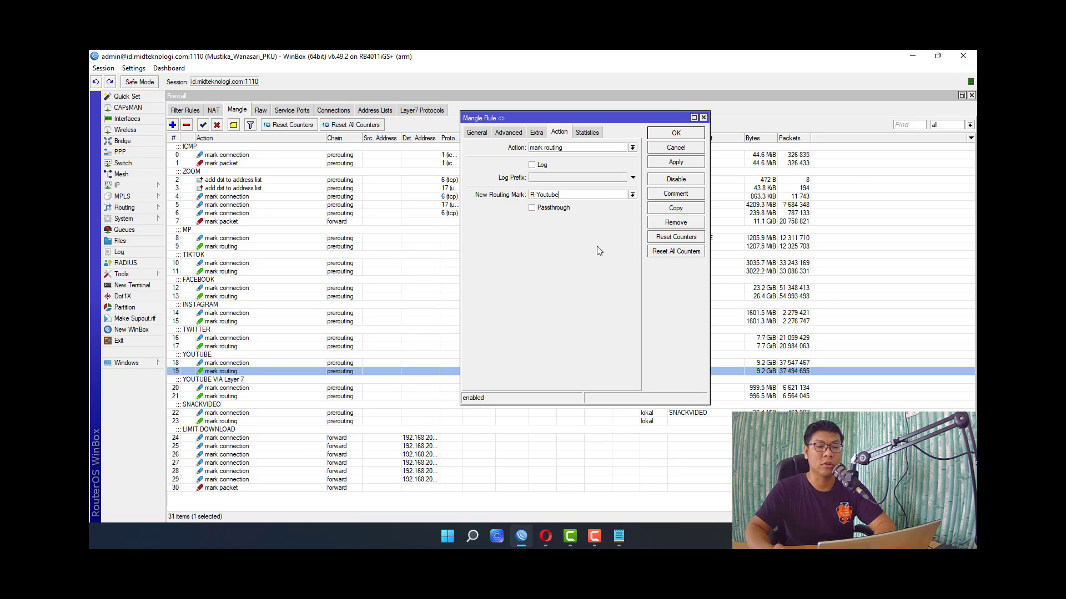
key("Return")
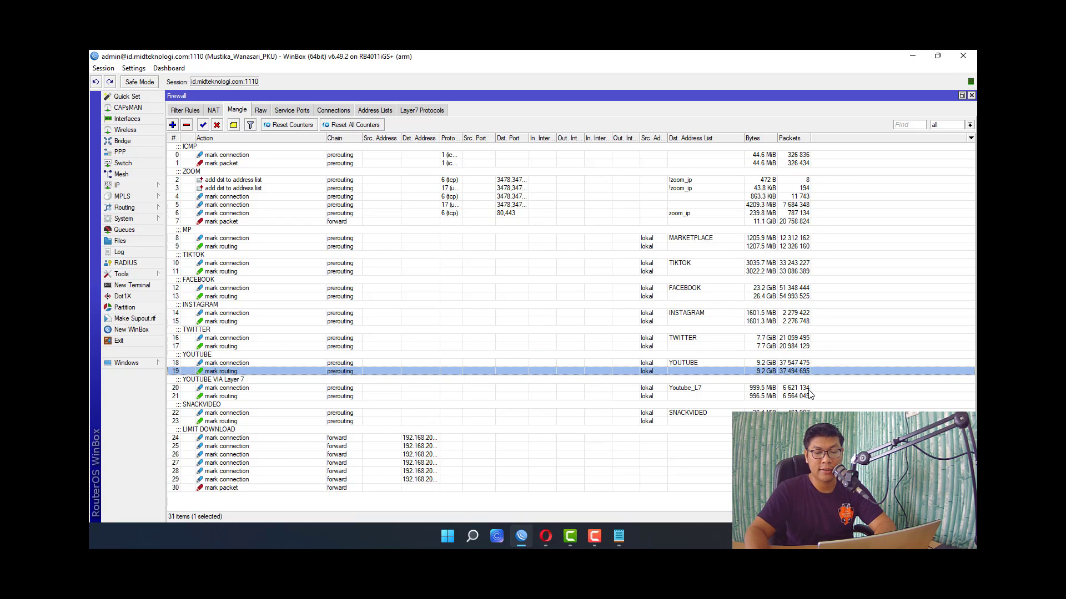
- Compare the byte and packet counters of the YouTube mark connection and mark routing mangle rules
left_click(775, 364)
left_click(769, 373)
left_click(766, 362)
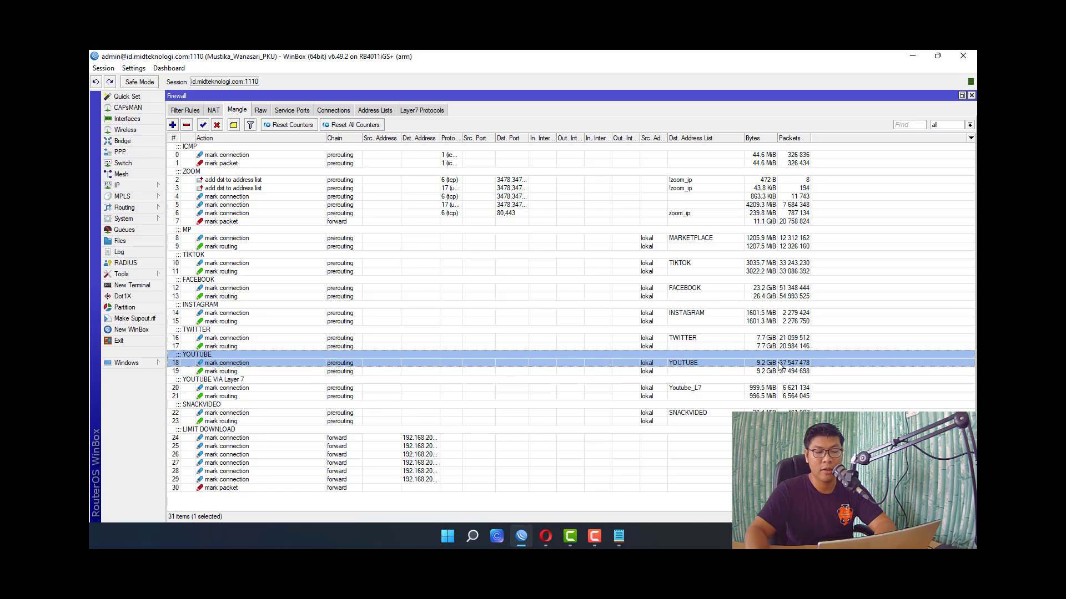
left_click(764, 371)
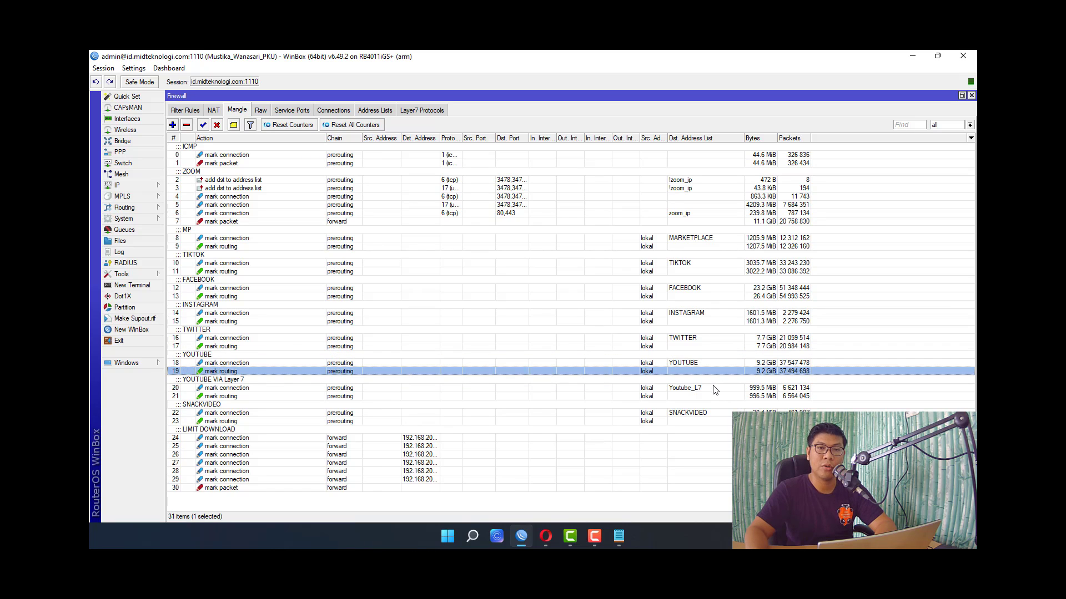
- Compare the byte and packet counters of the YOUTUBE and FACEBOOK mangle rules, and close the firewall window
left_click(775, 364)
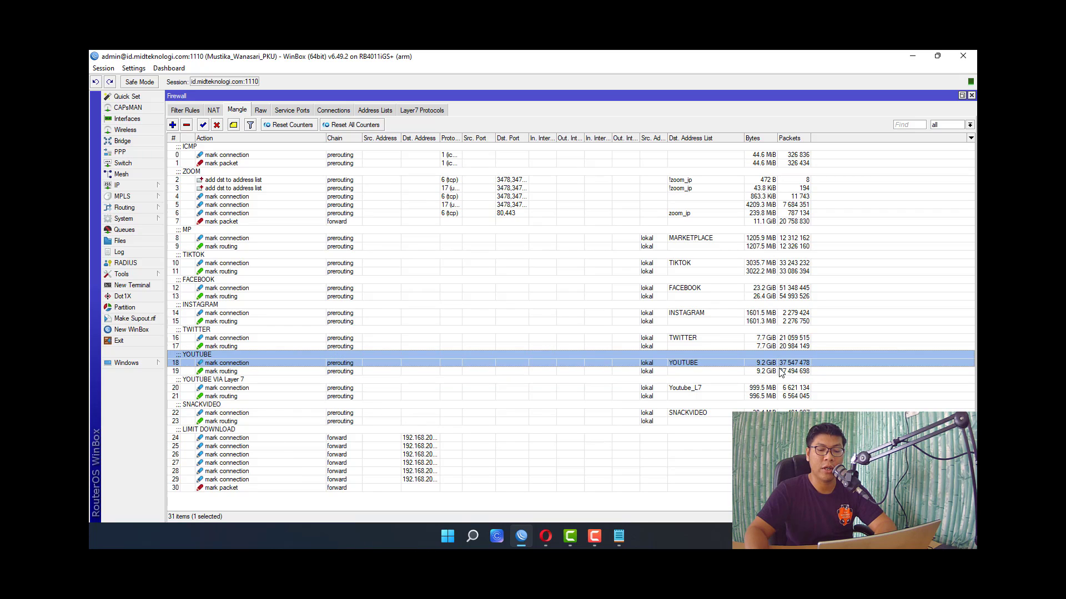
left_click(780, 372)
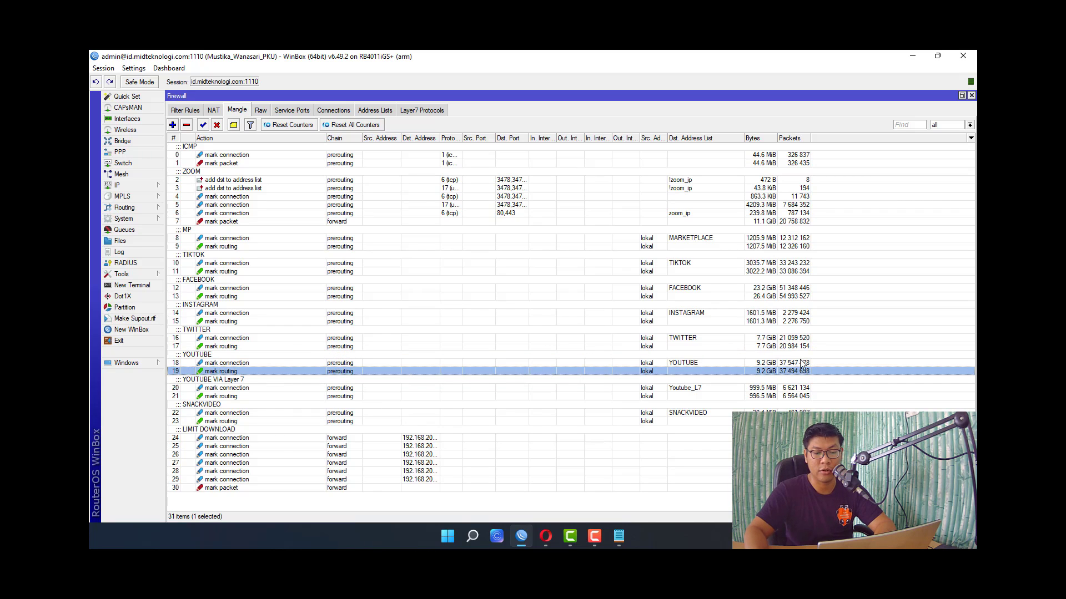
left_click(773, 295)
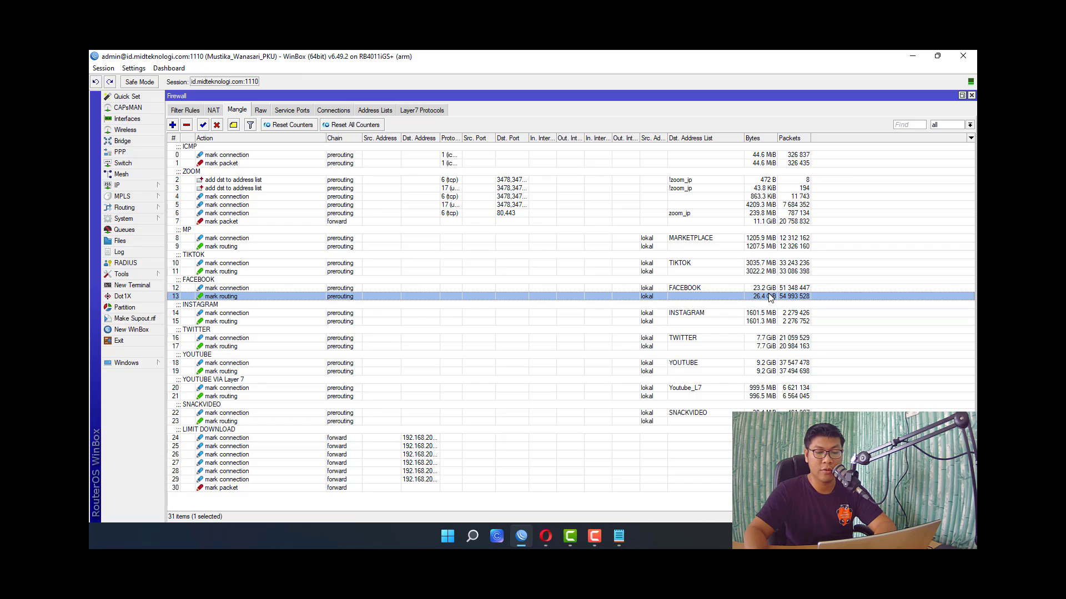
left_click(769, 289)
left_click(768, 299)
left_click(774, 288)
left_click(770, 298)
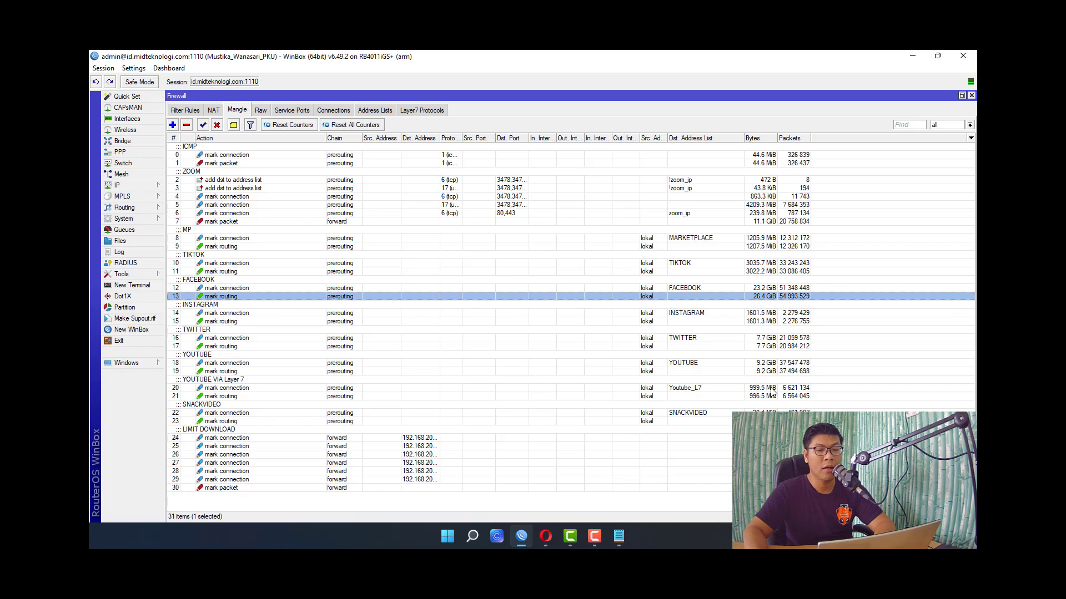
left_click(303, 383)
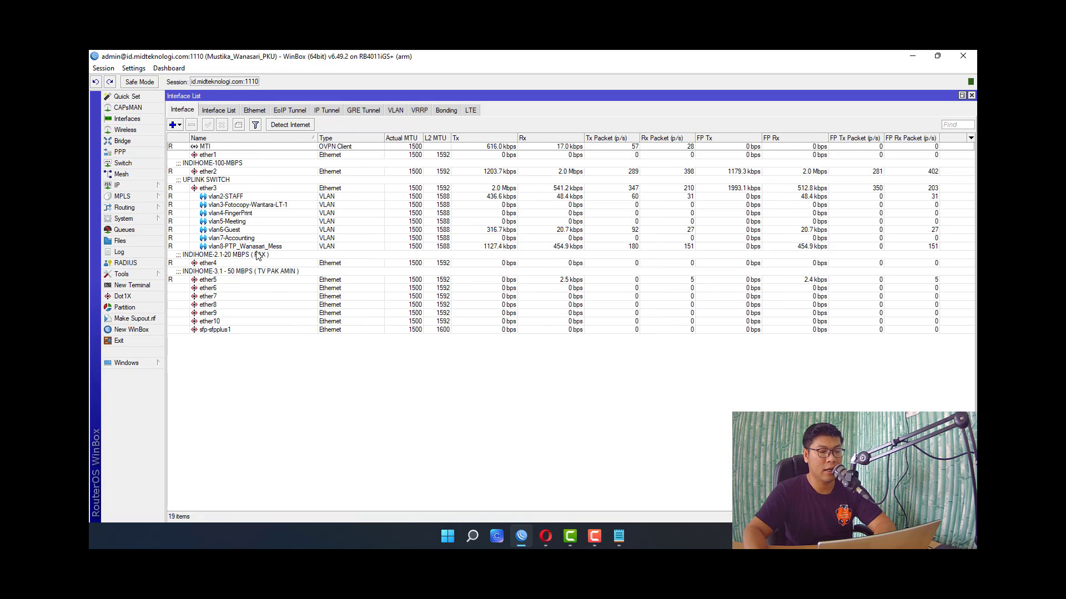
- Start a new IP route for destination 0.0.0.0/0 with gateway 192.168.3.1
left_click(159, 186)
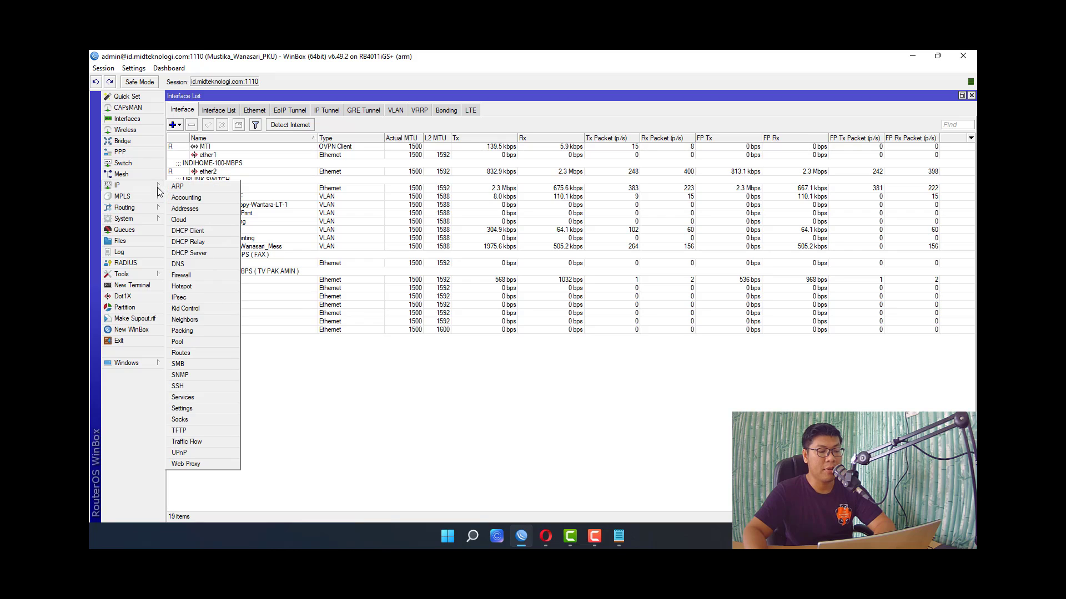
left_click(198, 354)
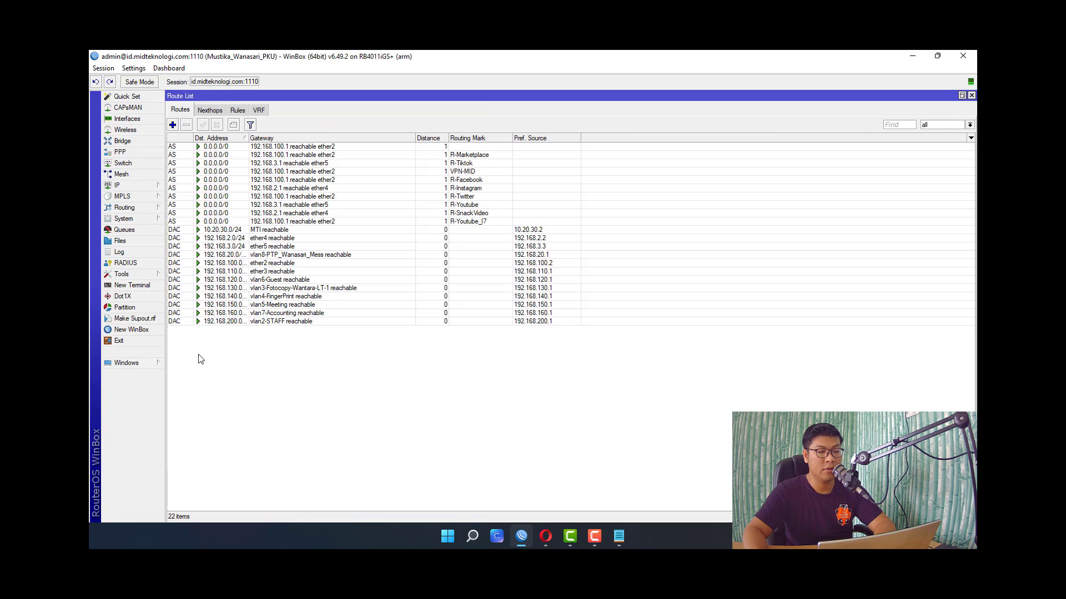
left_click(172, 124)
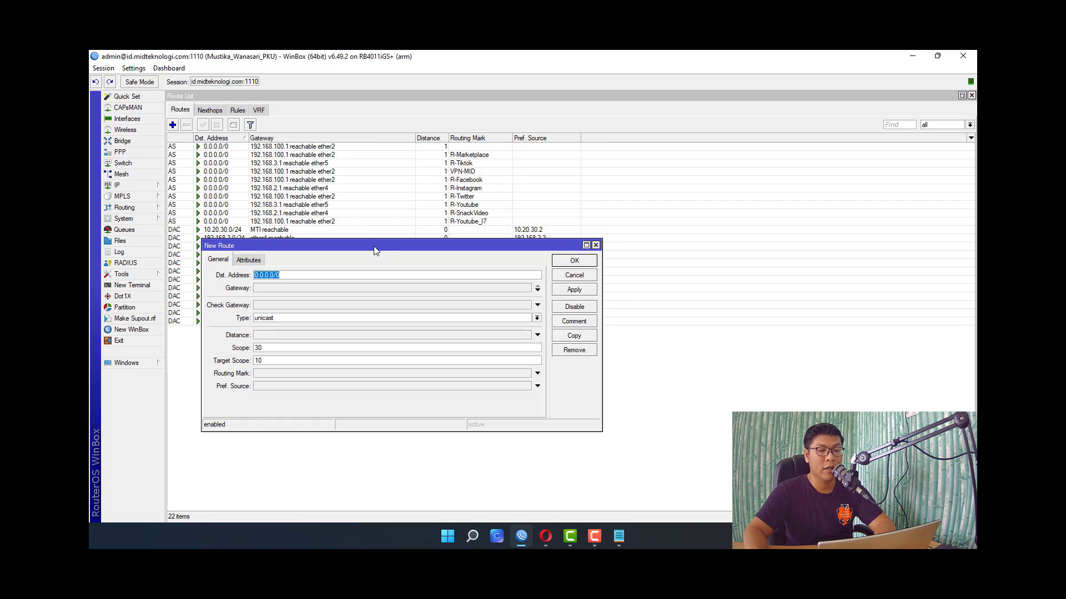
left_click_drag(375, 241, 545, 192)
left_click(491, 237)
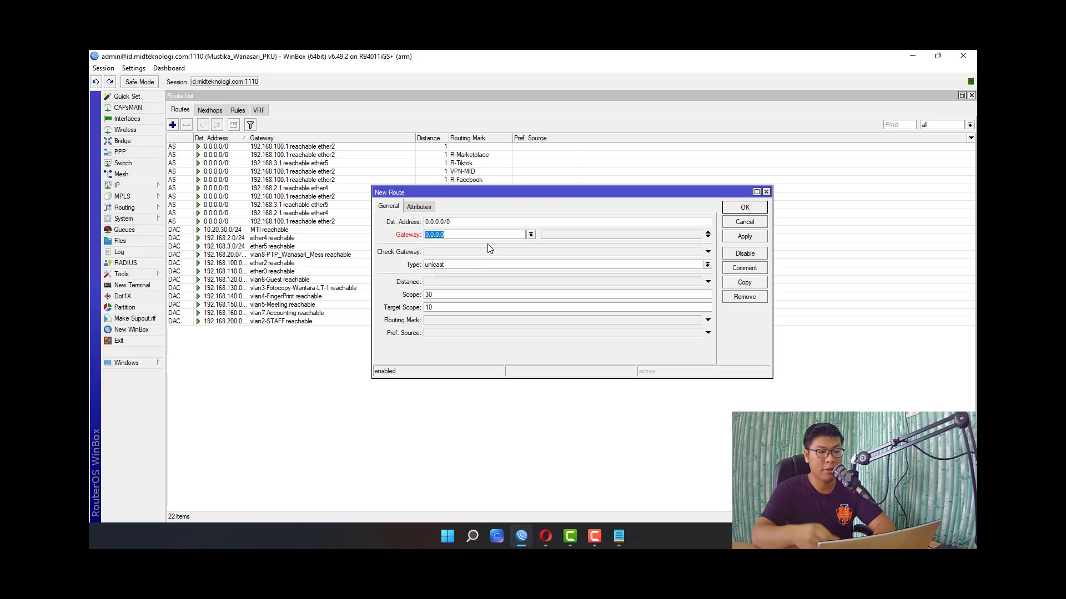
type("192.16")
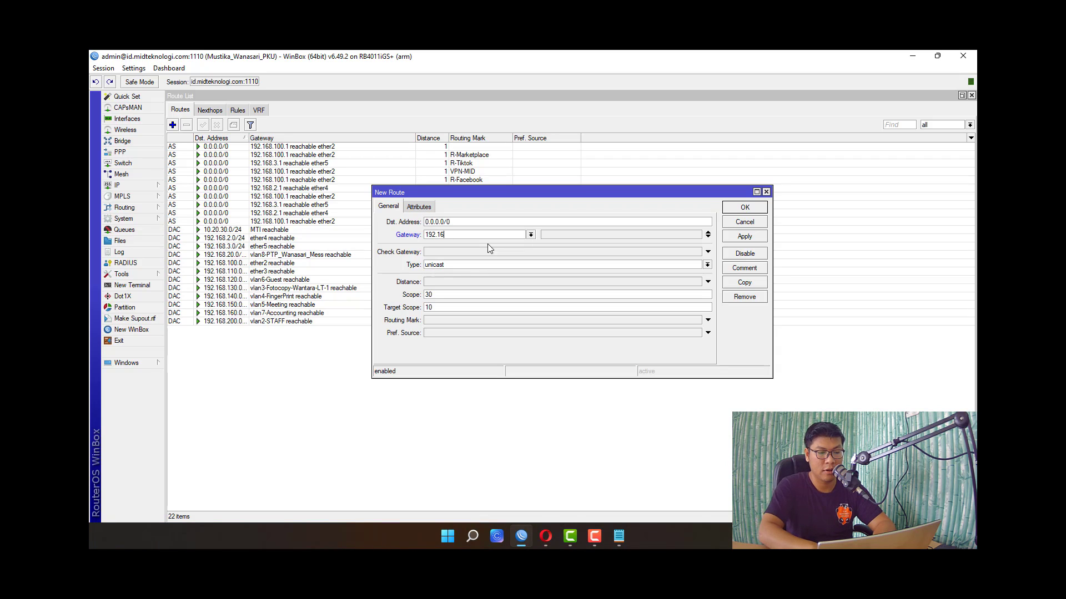
type("8.3.1")
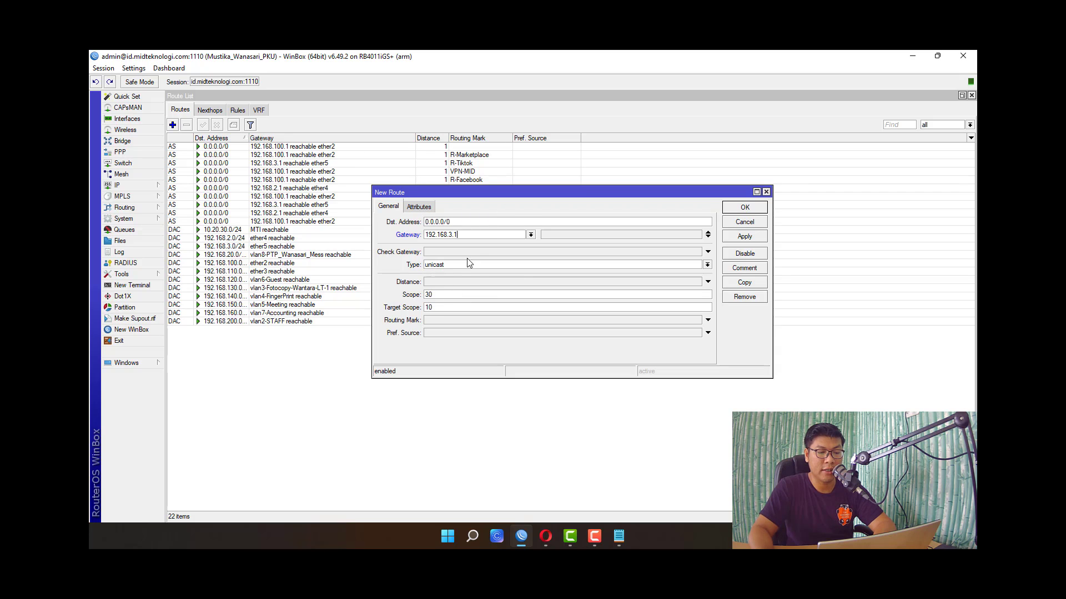
- Set the new route's distance to 1 and its routing mark to R-Youtube
left_click(470, 282)
left_click_drag(489, 193, 558, 232)
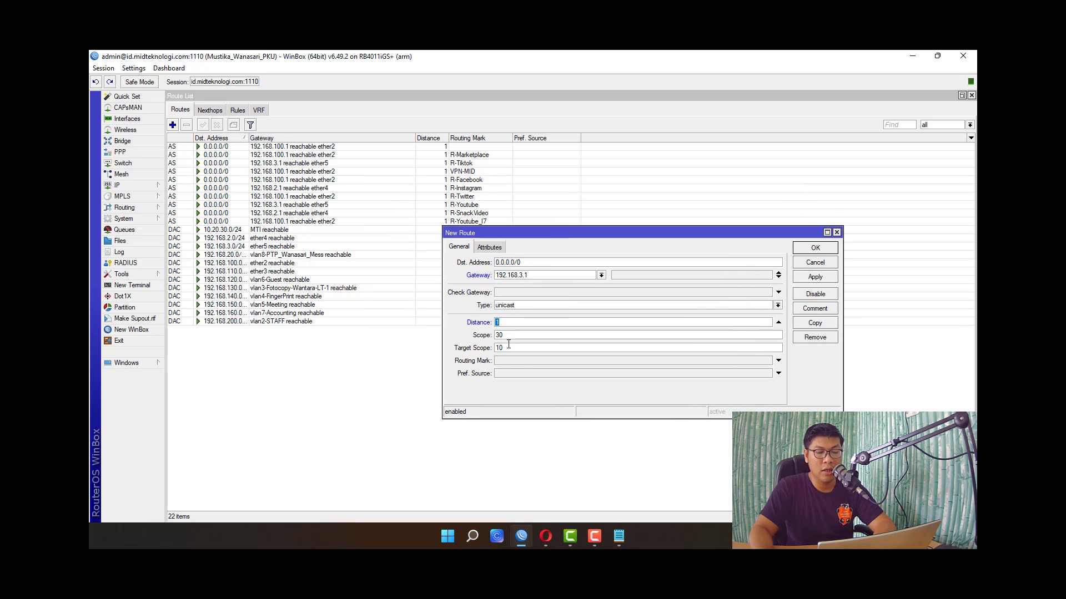
left_click(523, 362)
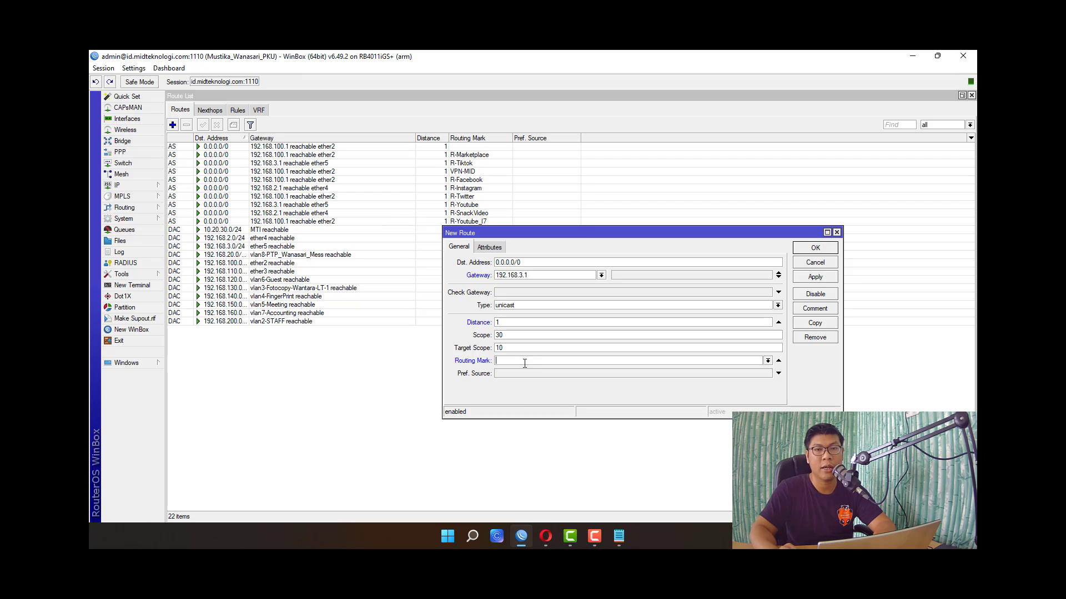
left_click(767, 361)
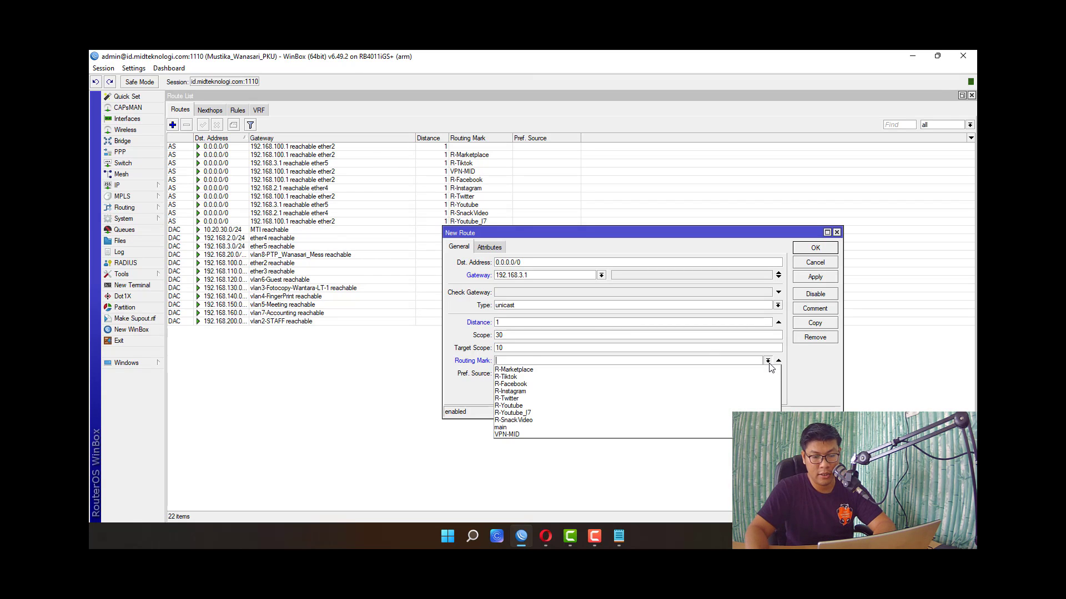
left_click(531, 406)
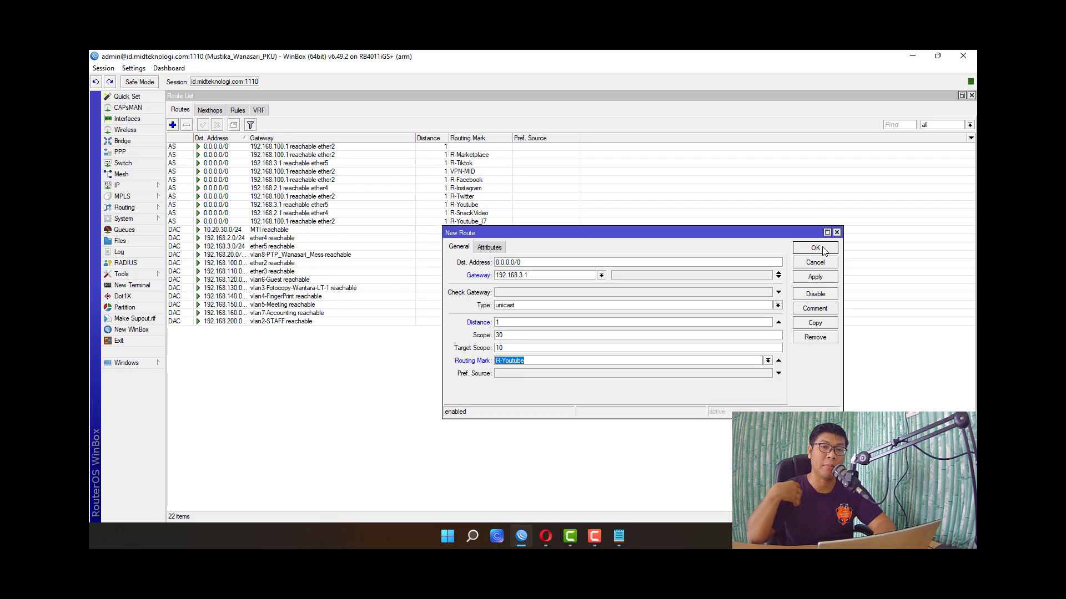
- Close the route list and check in the IP address list which interface carries the new route's gateway network
double_click(568, 279)
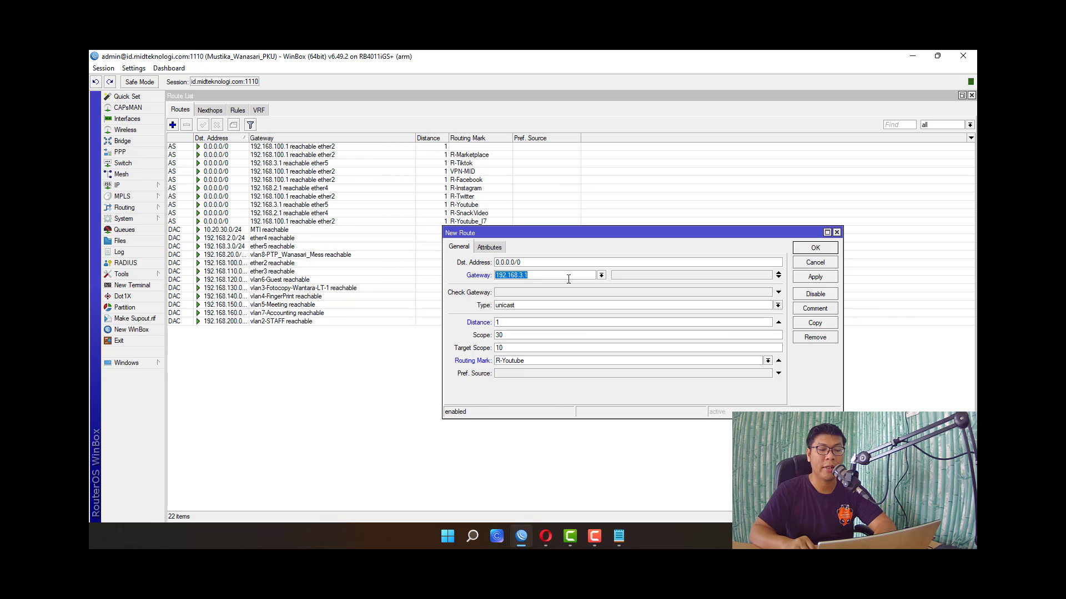
key("Escape")
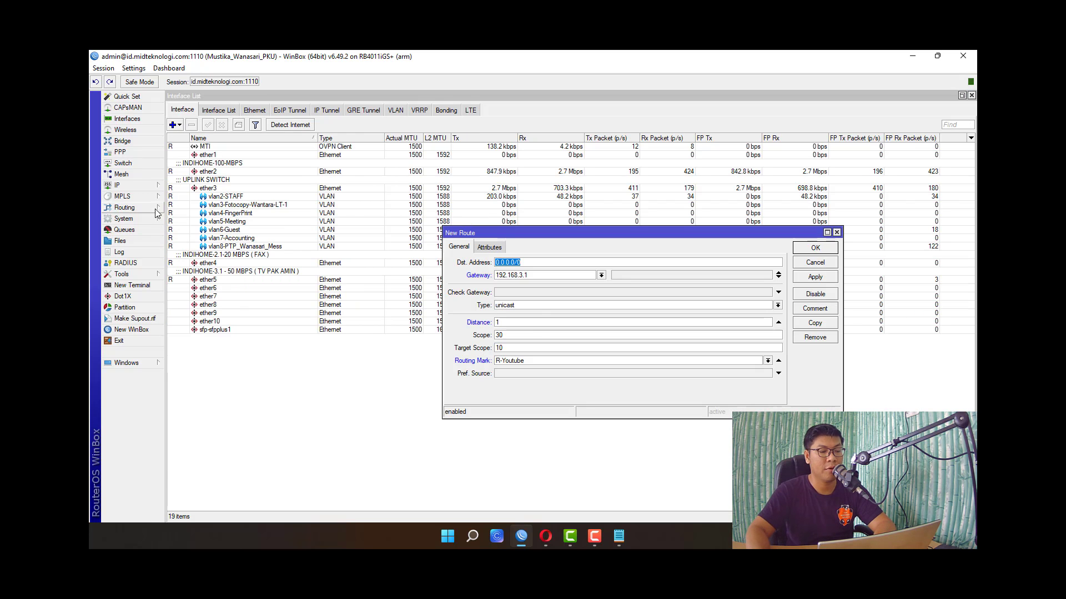
left_click(148, 185)
left_click(180, 209)
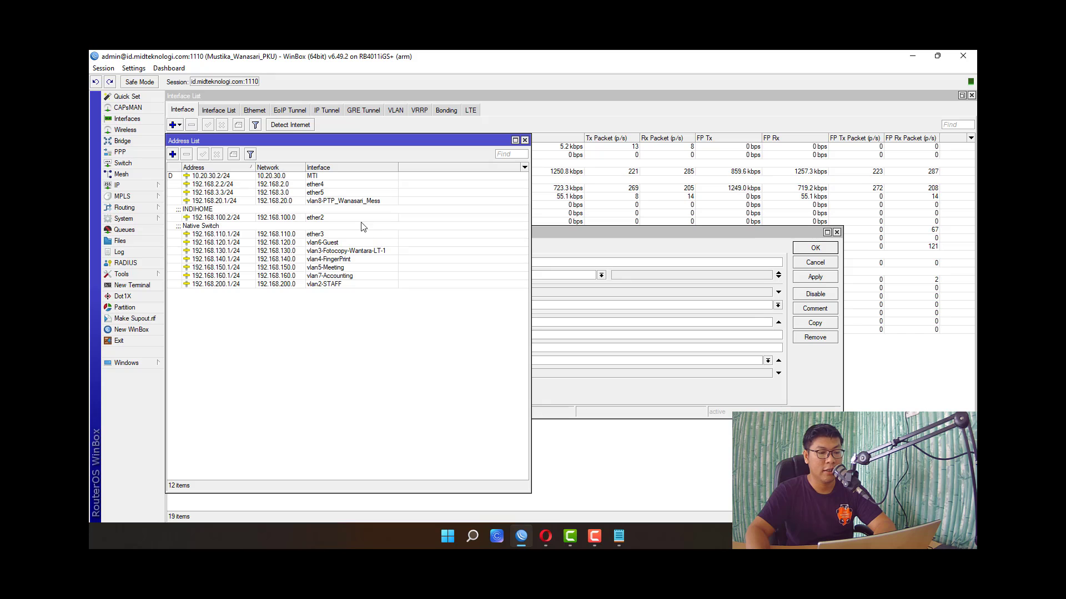
left_click(358, 203)
key("Up")
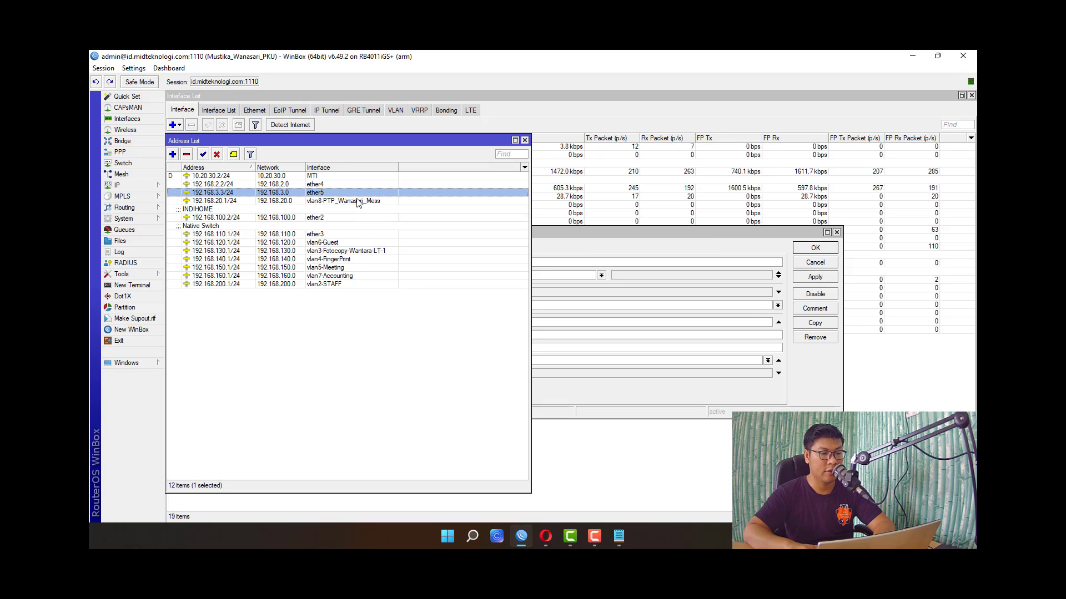
- Find ether5 in the interface list, open its entry and close it without changes
left_click_drag(359, 140, 366, 287)
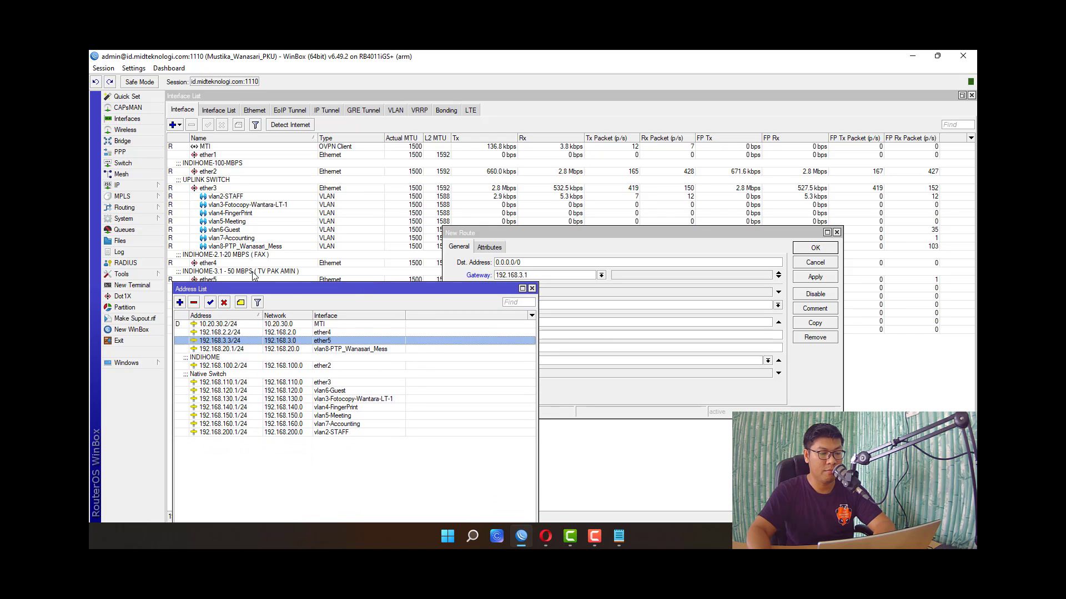
left_click_drag(252, 288, 256, 280)
double_click(256, 280)
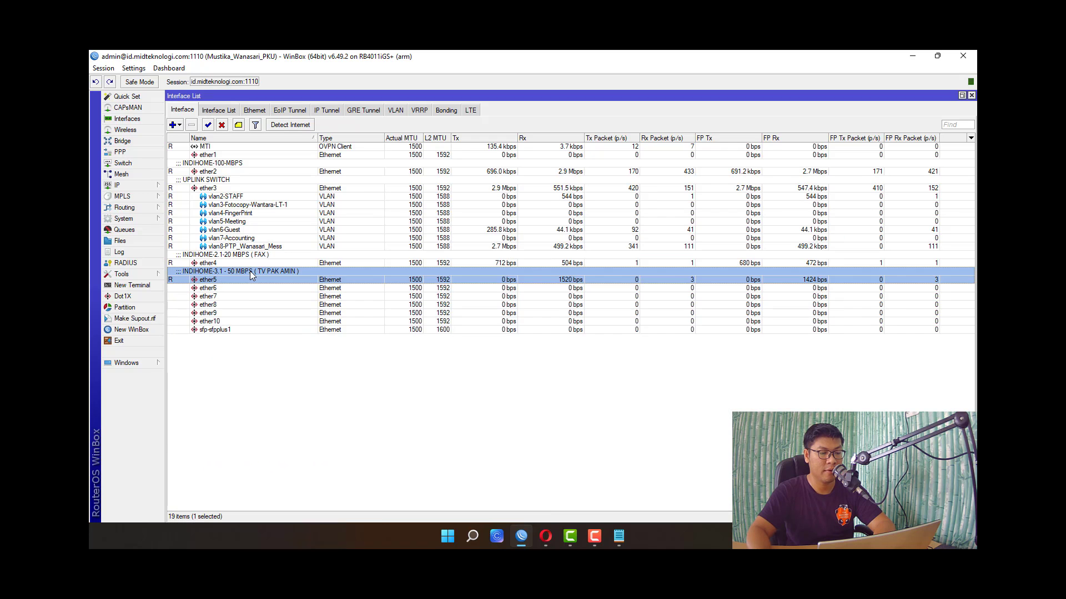
double_click(256, 279)
key("Escape")
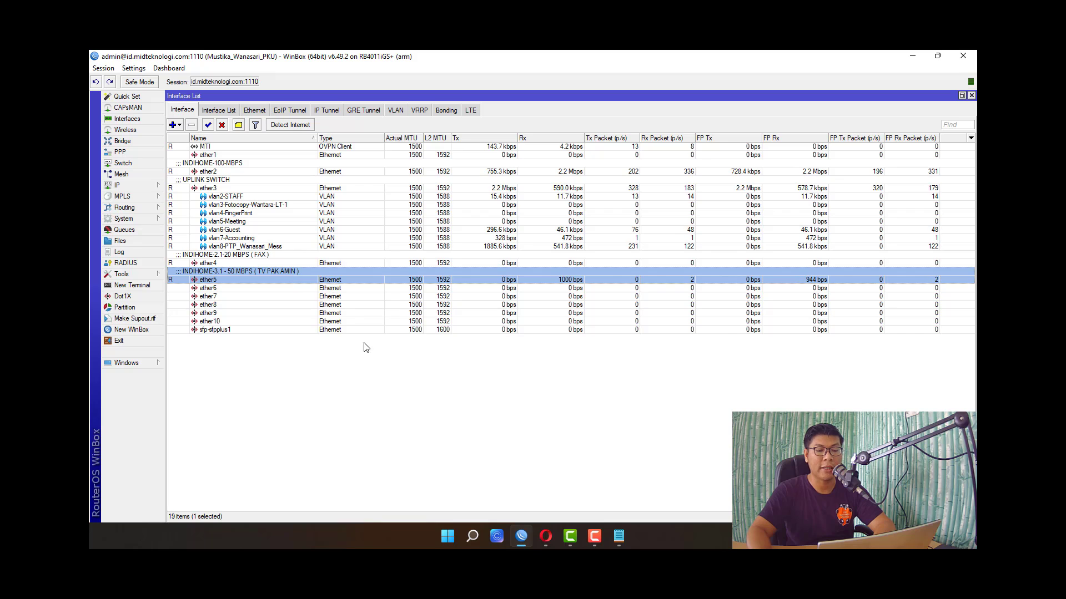
- Review the INDIHOME uplinks ether2, ether4 and ether5, close the interface list and return to the new route's destination address
left_click(232, 172)
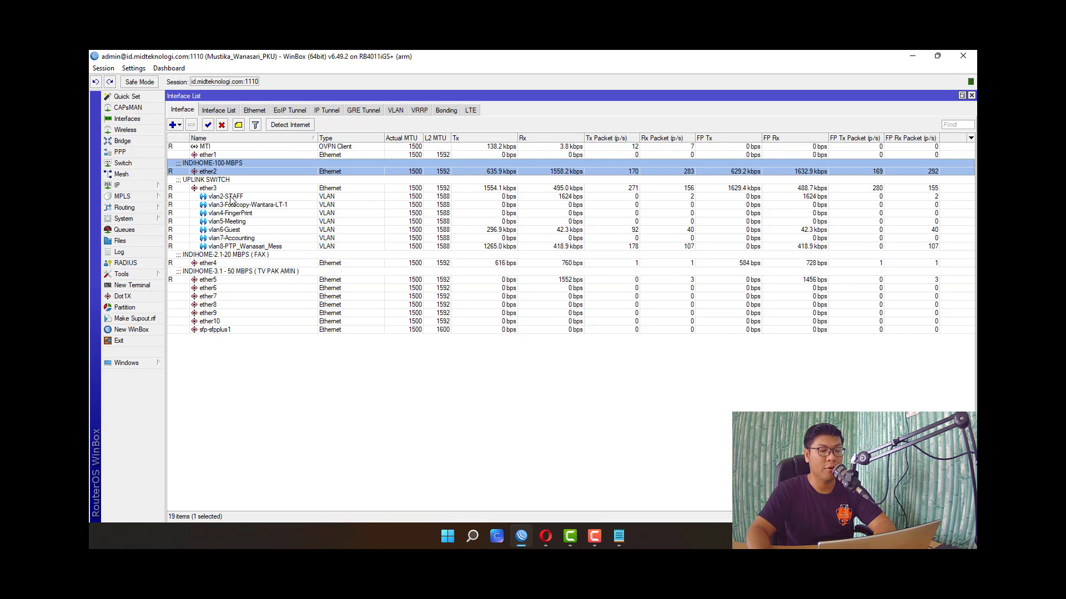
left_click(231, 262)
left_click(232, 274)
left_click(389, 411)
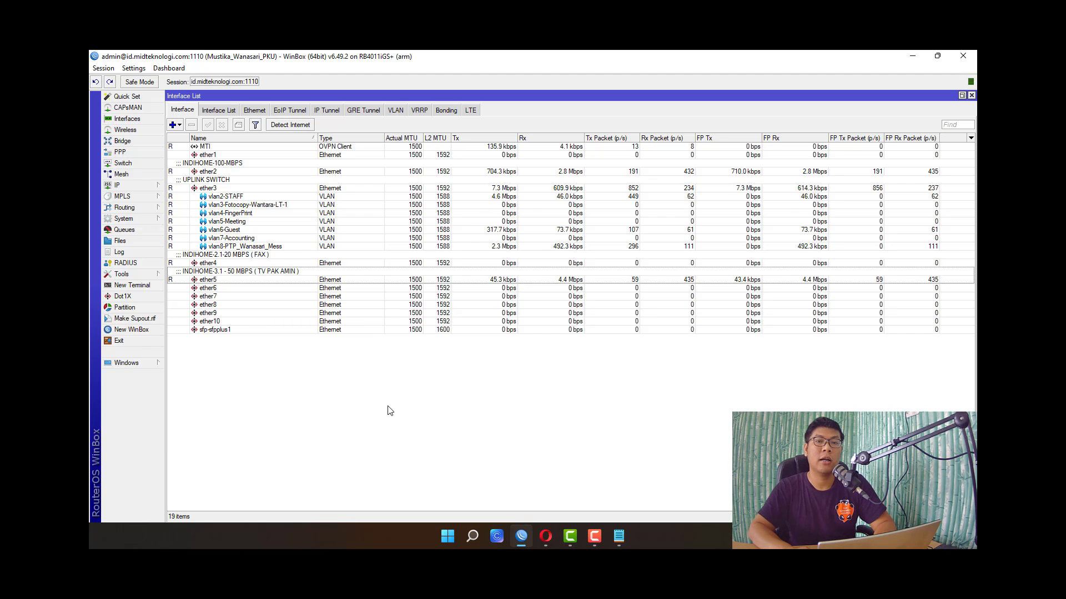
key("Escape")
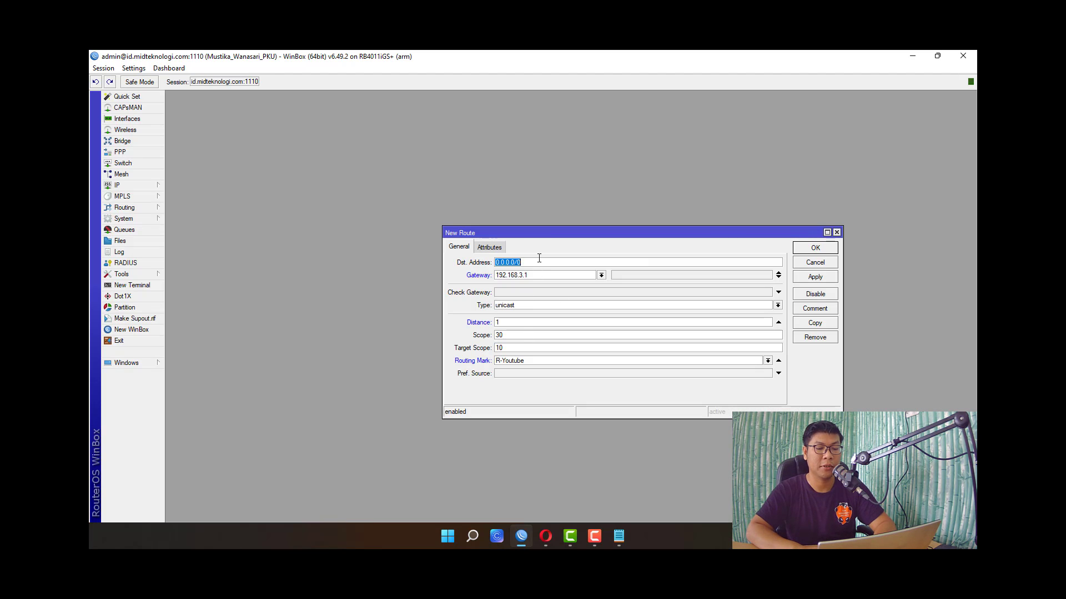
left_click(539, 260)
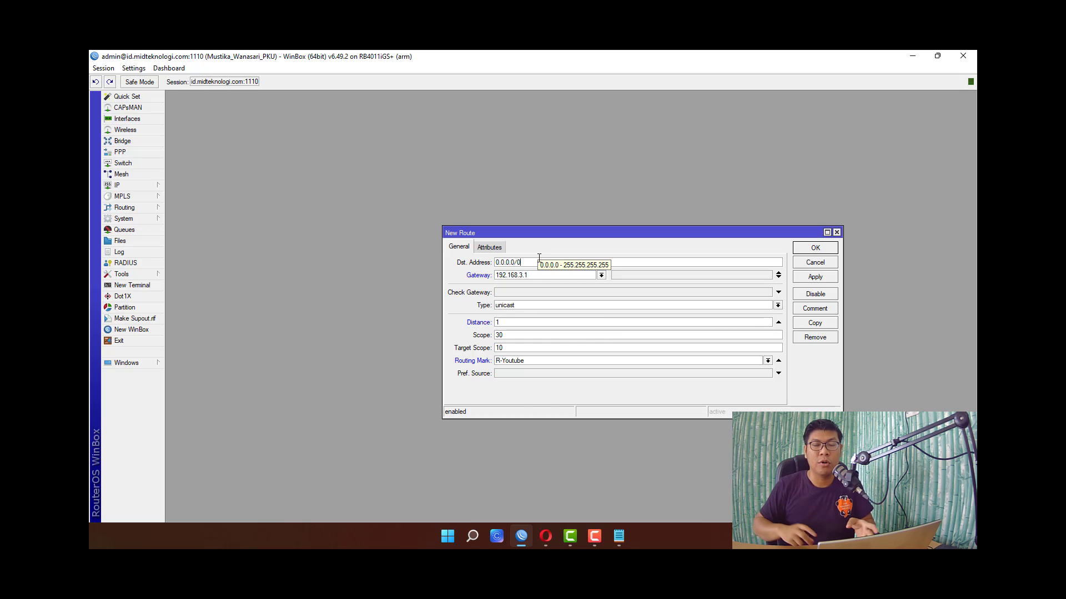
- Reopen the interface list and compare the traffic on the INDIHOME interfaces ether2, ether4 and ether5
left_click(161, 119)
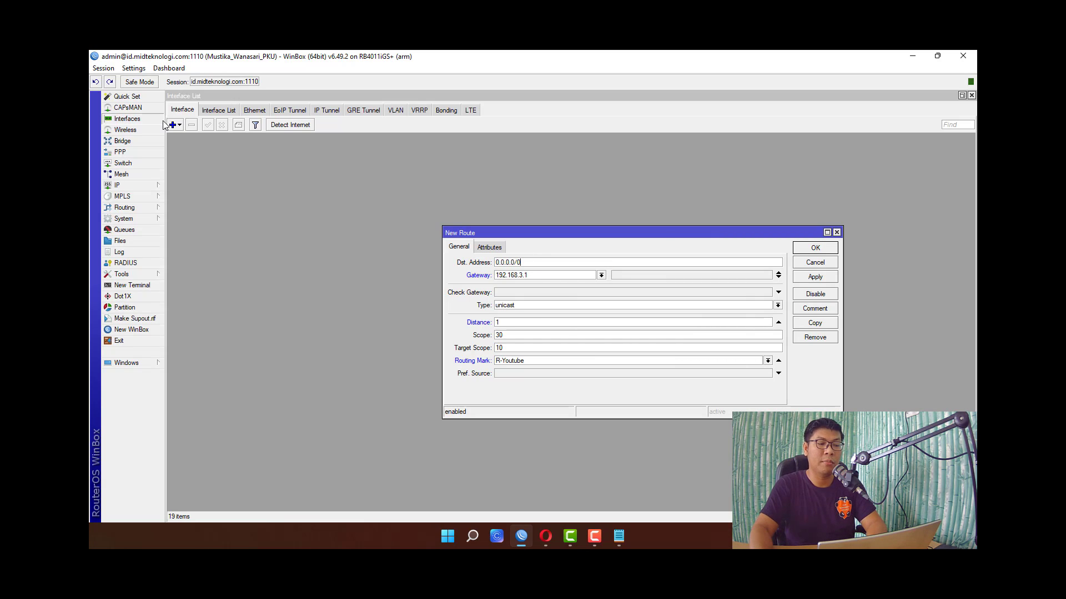
left_click(241, 171)
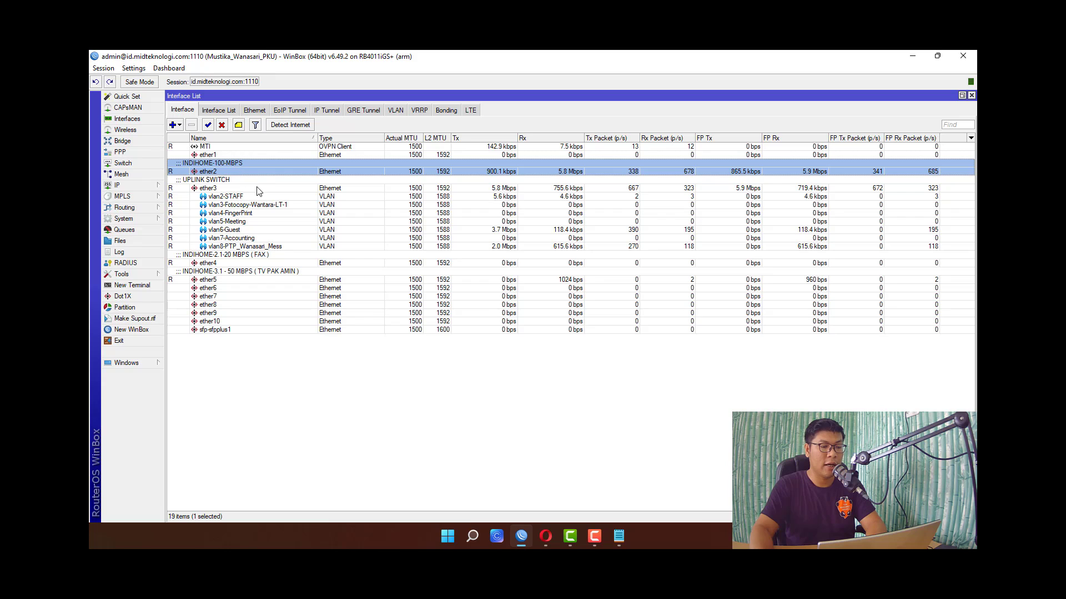
left_click(377, 263)
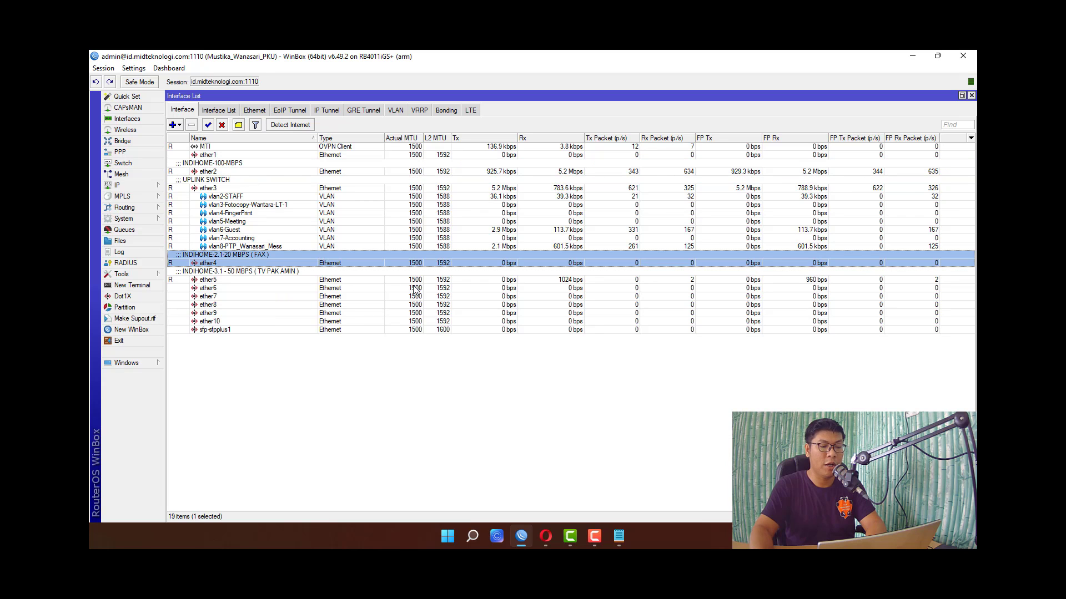
left_click(316, 280)
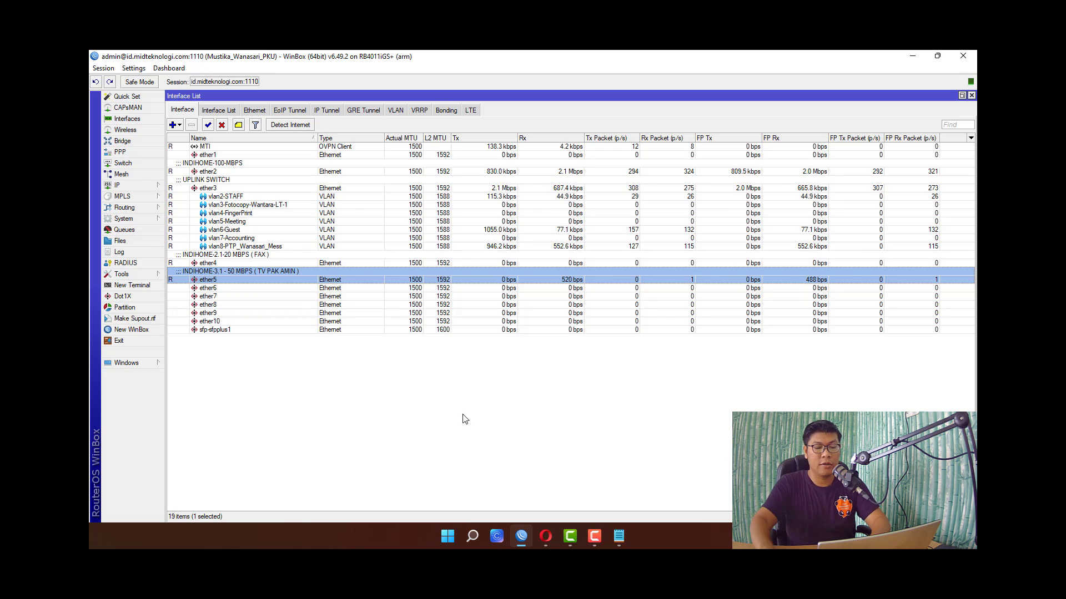
- Switch to the Opera browser and look through the recent articles on the duniawifi.com home page
left_click(545, 536)
scroll(420, 224, "up", 10)
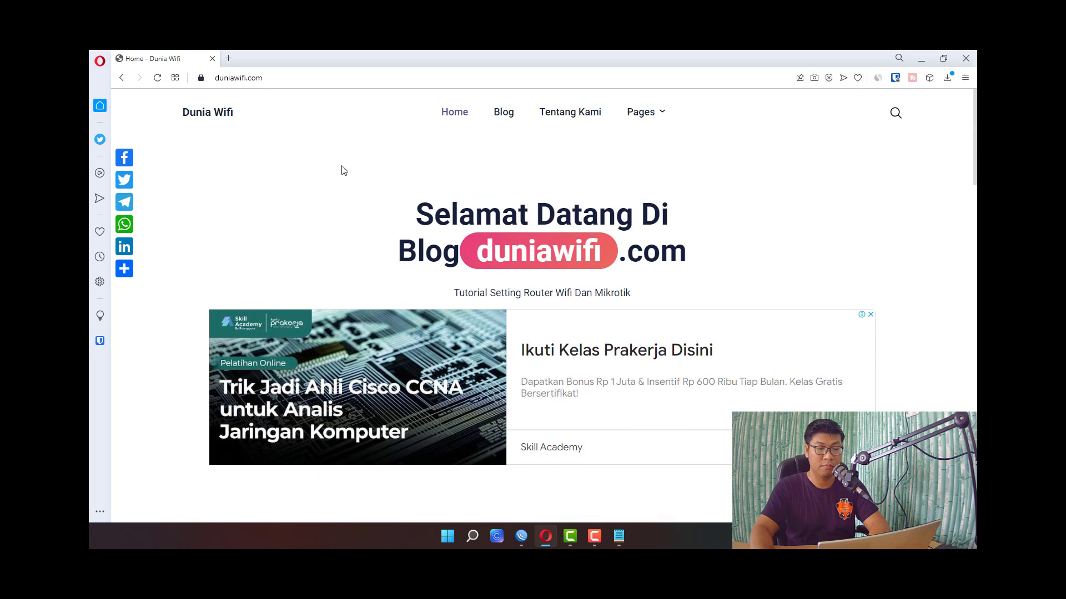
scroll(636, 269, "down", 4)
scroll(637, 268, "down", 2)
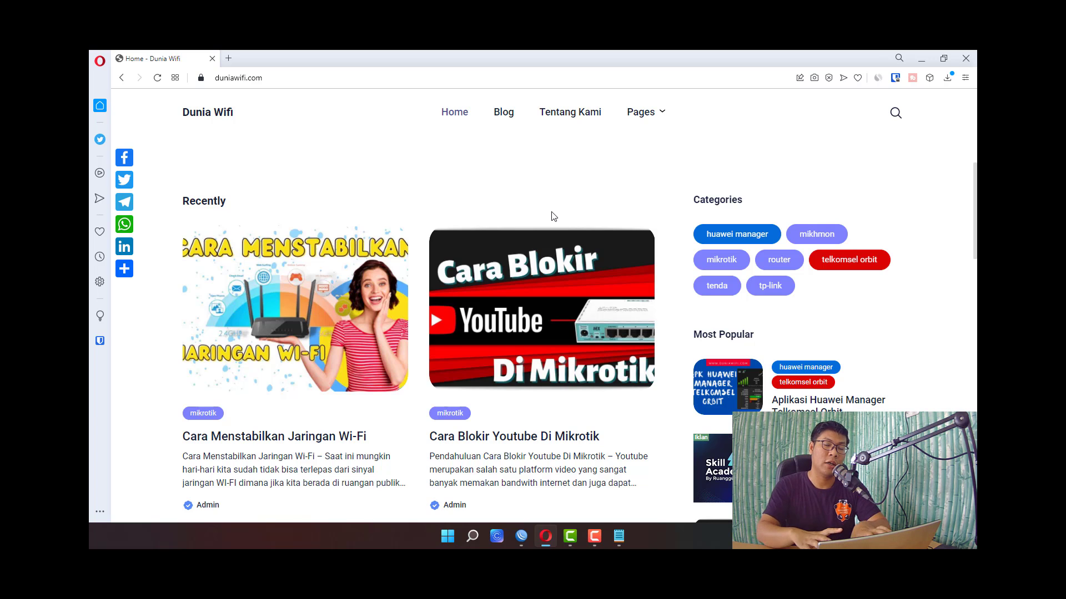
scroll(552, 215, "down", 6)
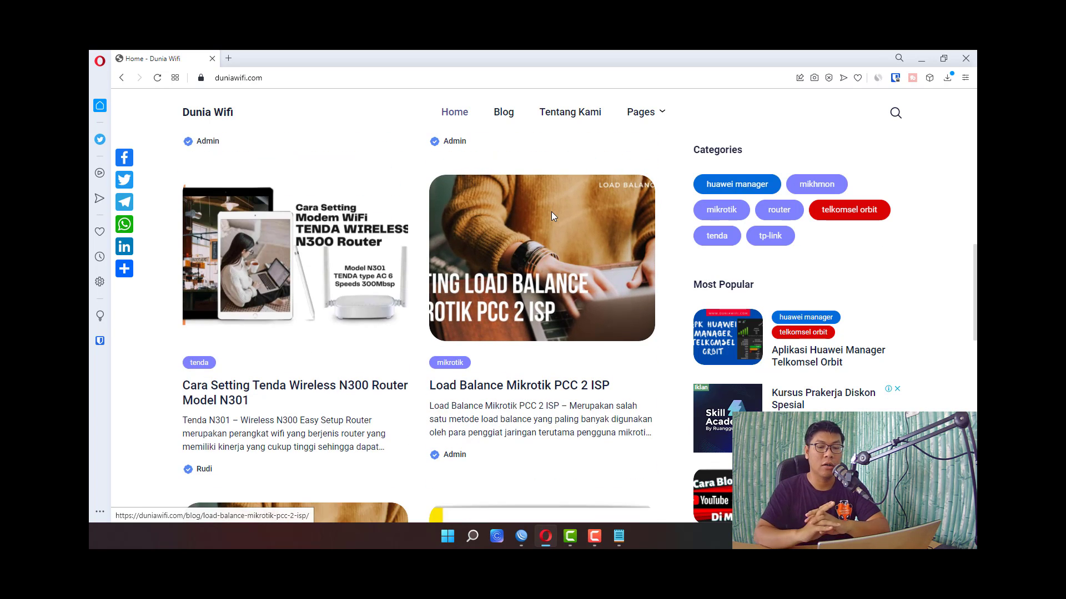